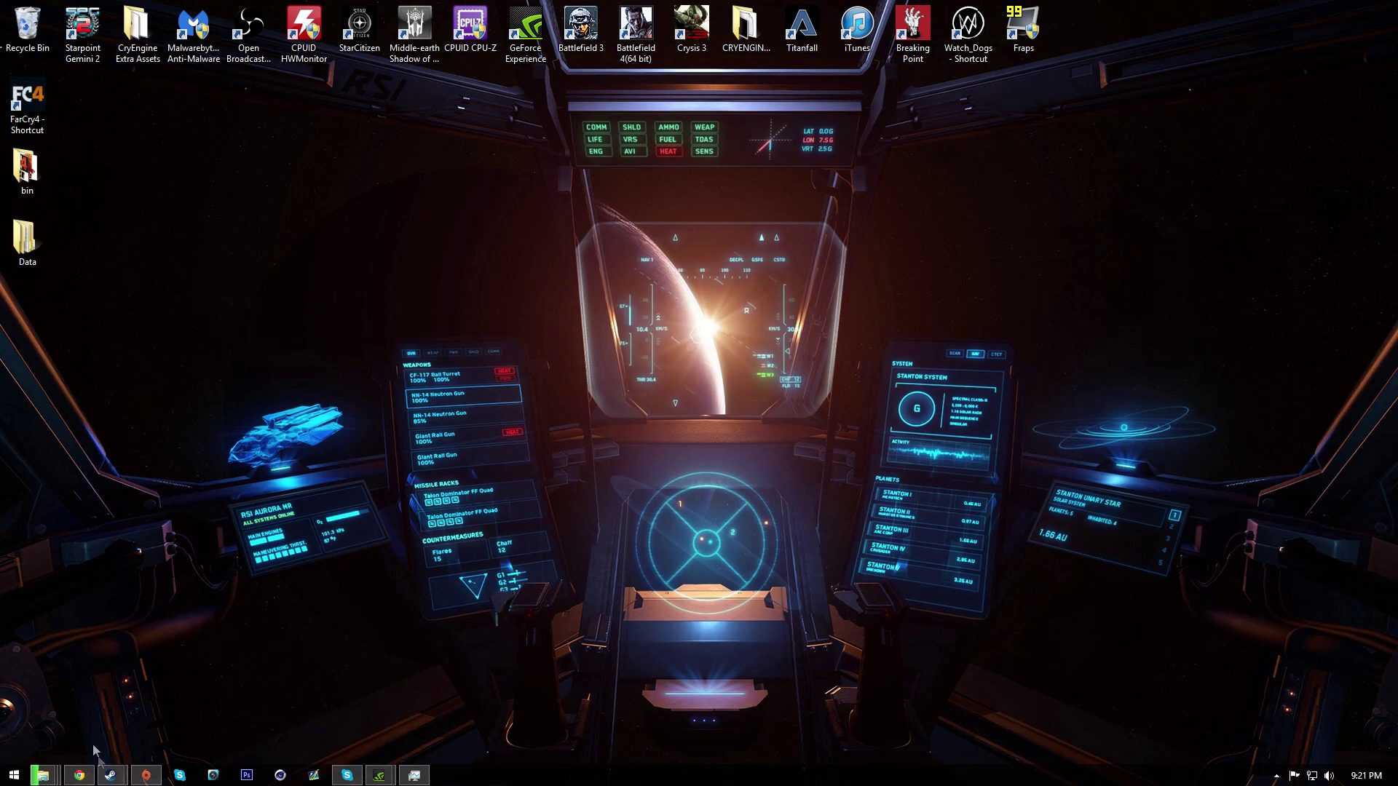
Open the DayZ folder in Documents and open the main DAYZPROFILE file, not the vars one, for editing.
mouse_move(43, 776)
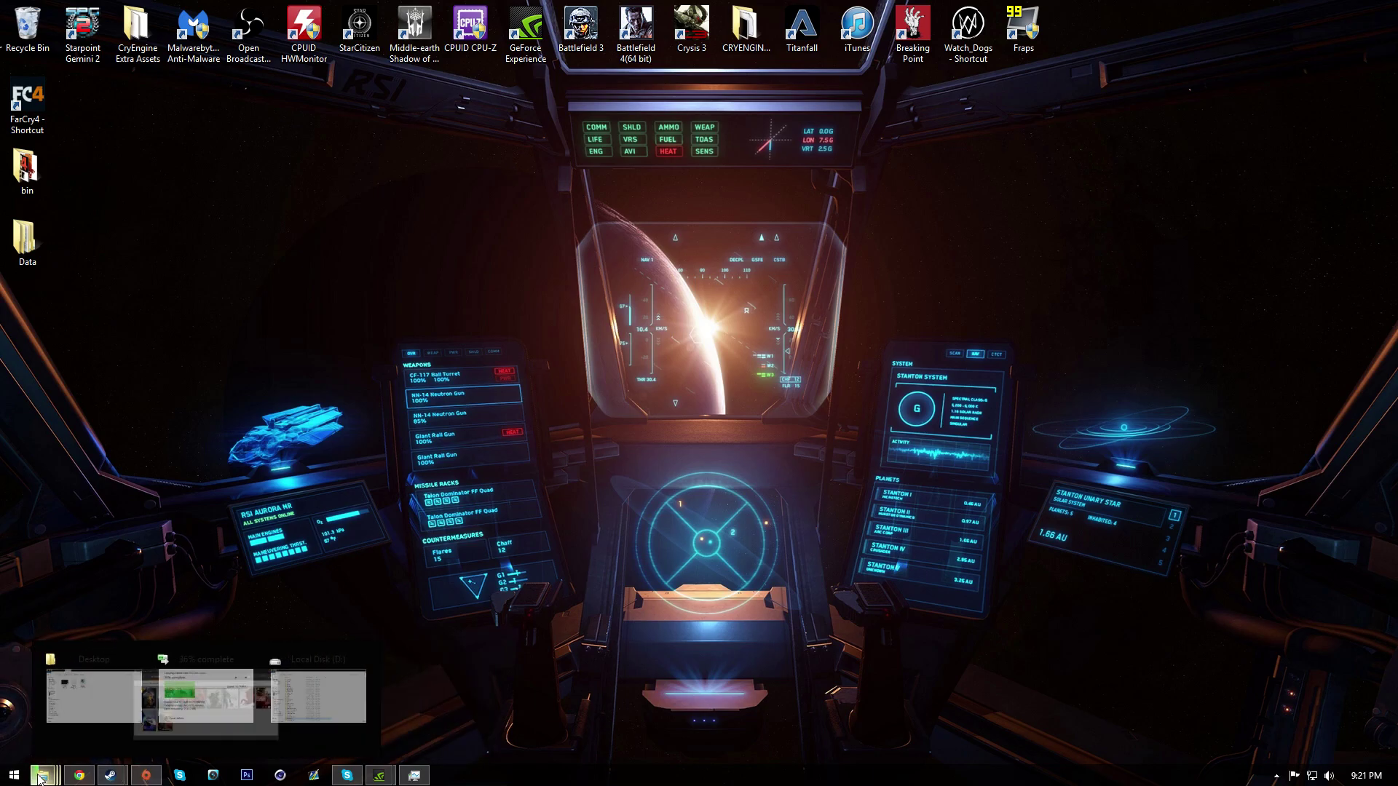
click(466, 692)
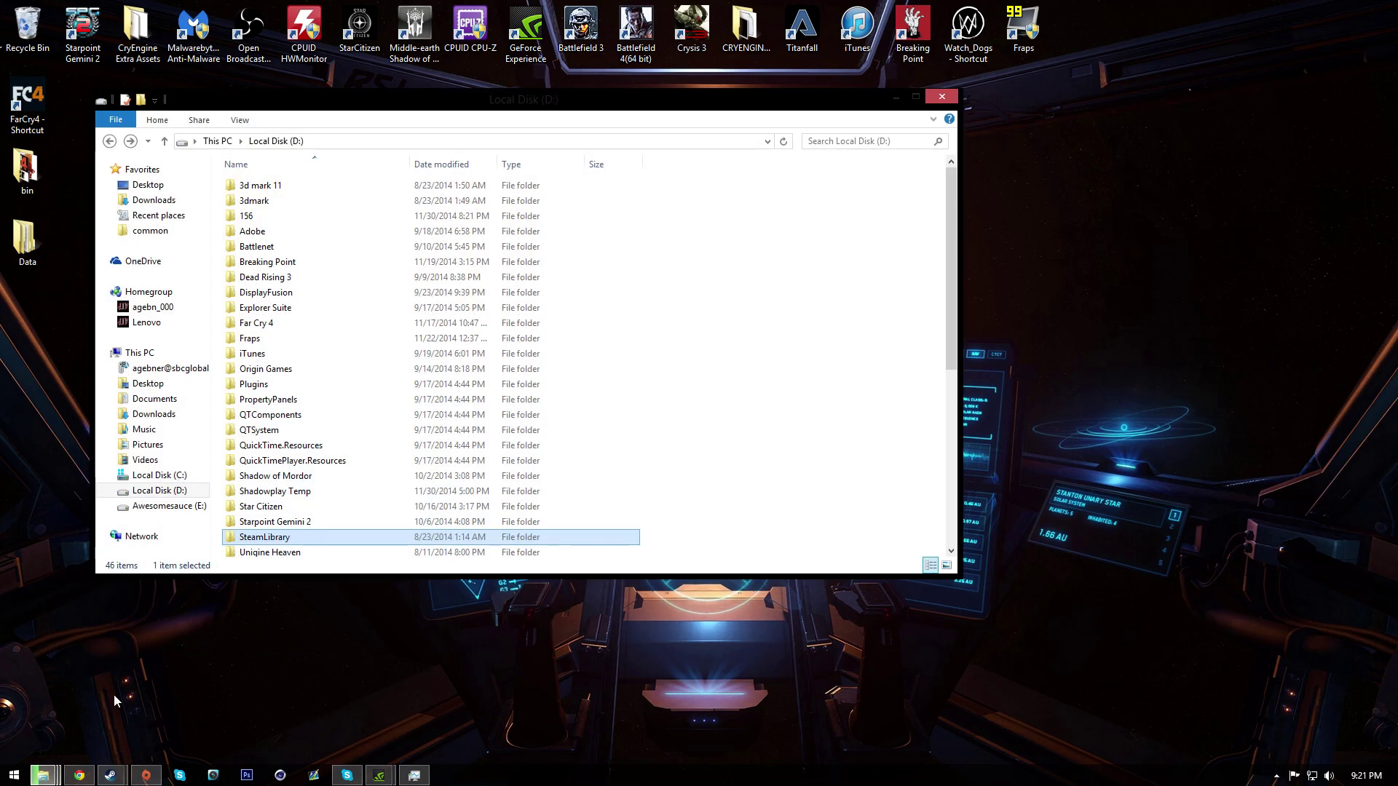
click(154, 399)
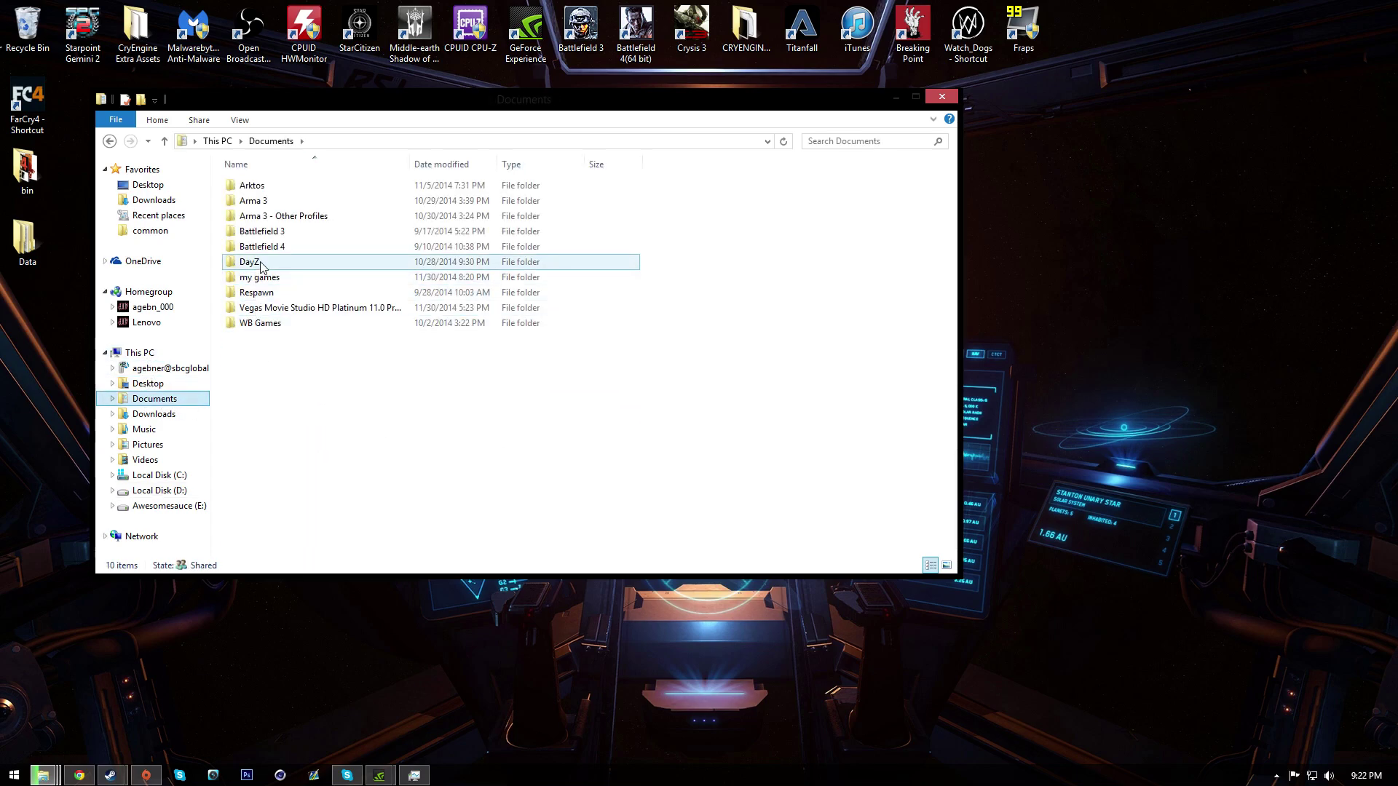
mouse_move(260, 266)
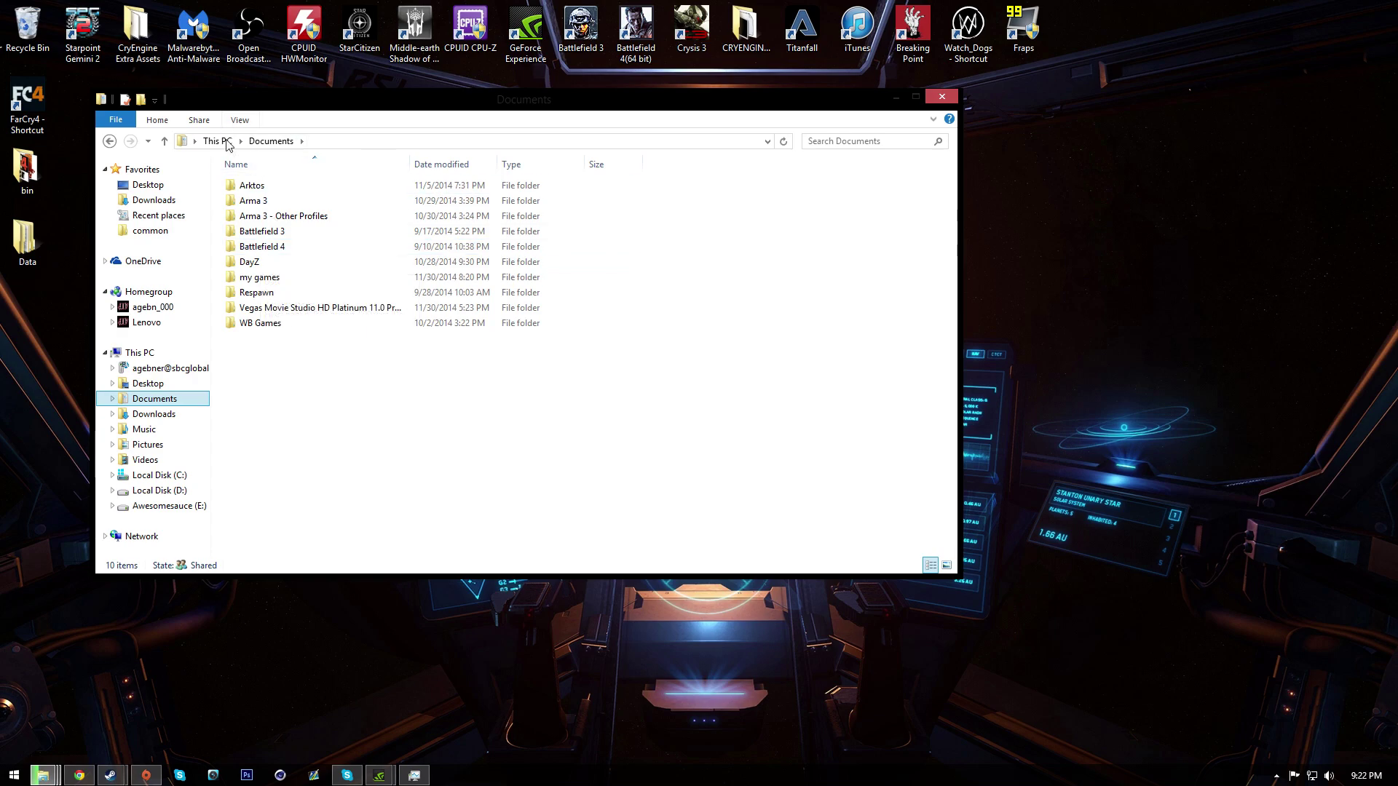
click(244, 261)
double_click(244, 261)
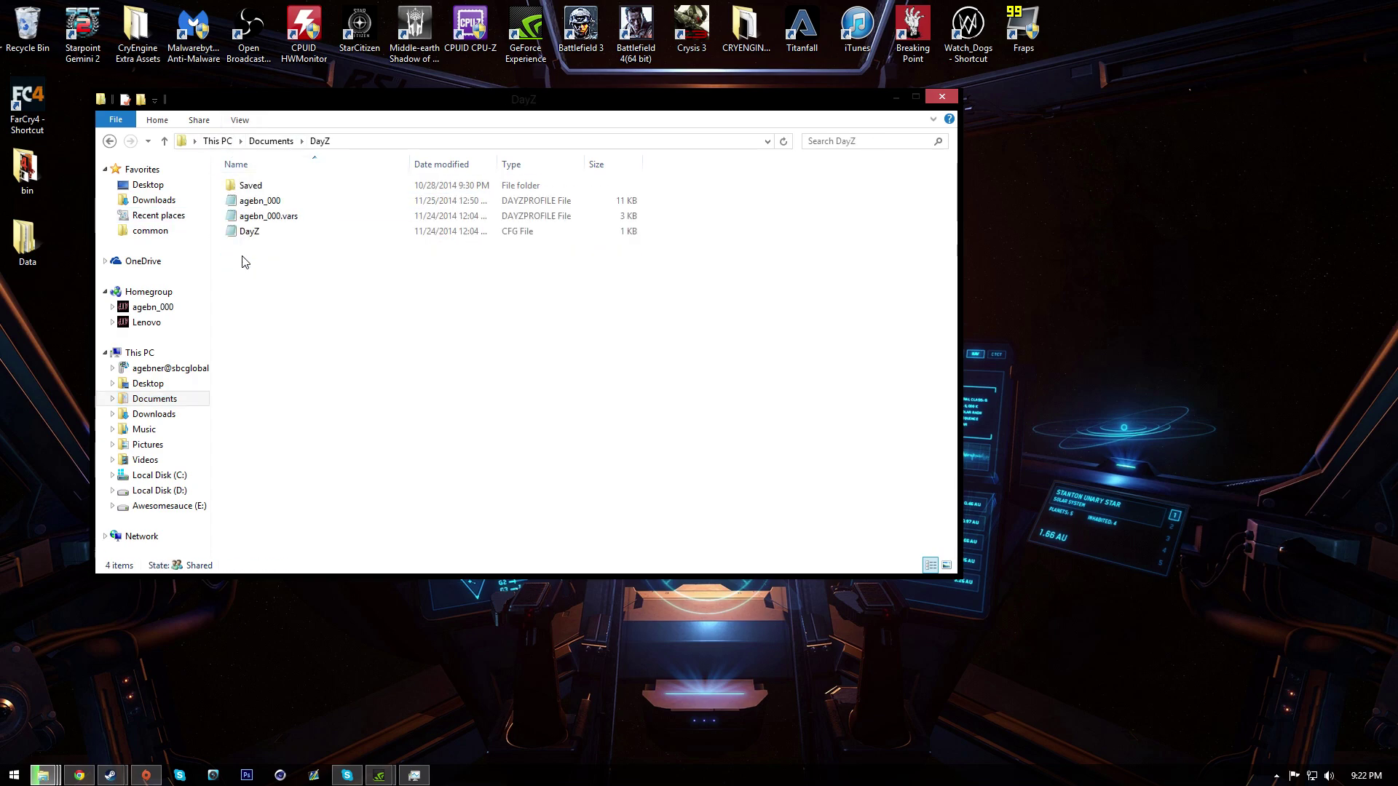
double_click(260, 201)
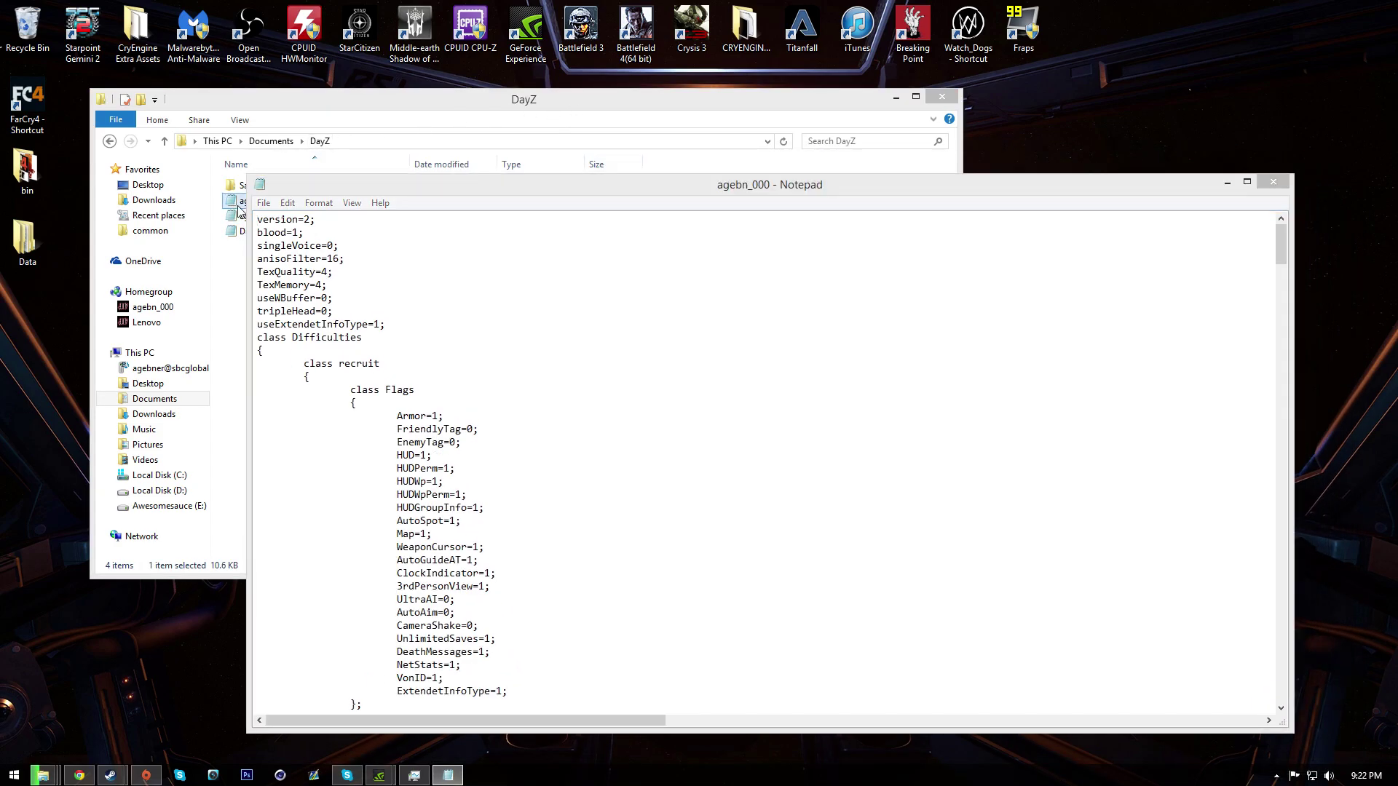
click(230, 206)
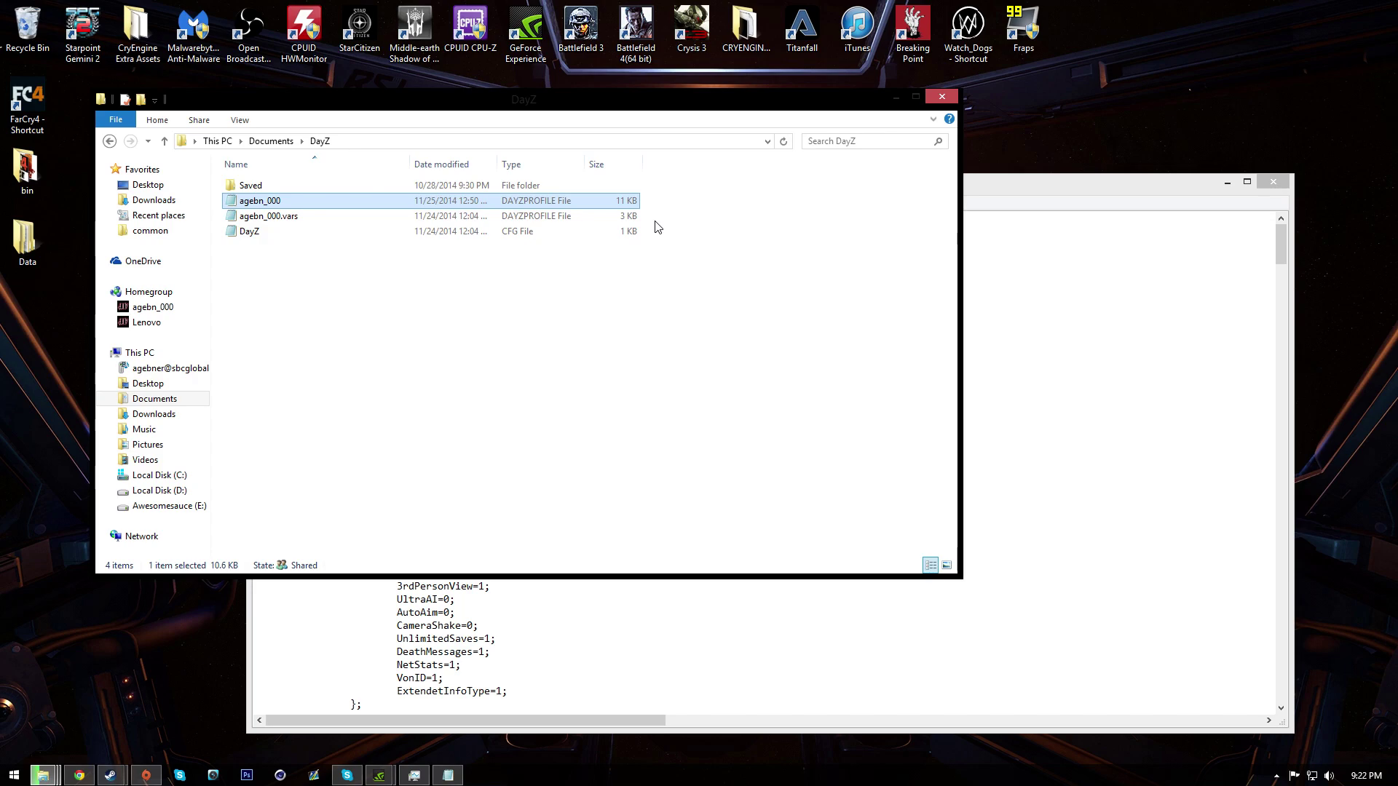
click(1047, 403)
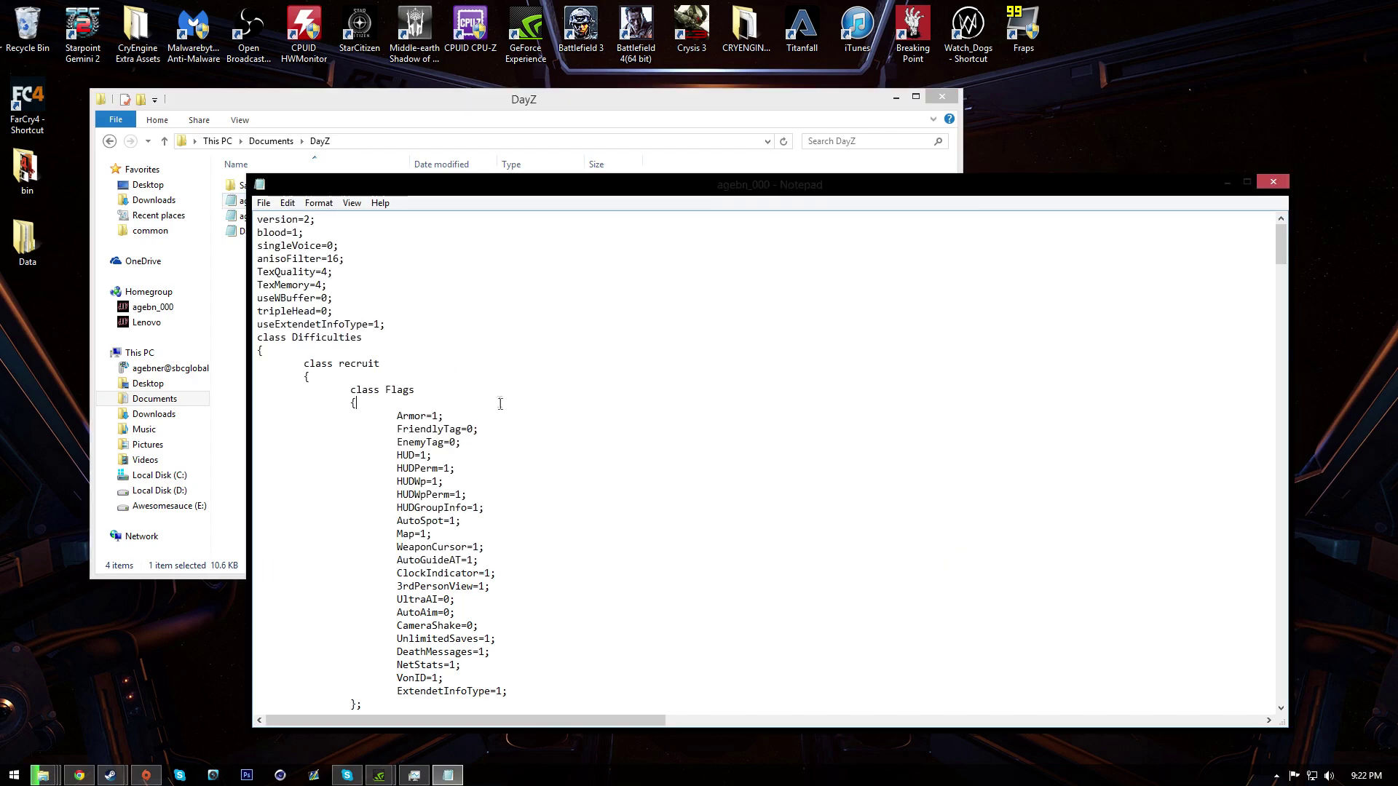
Set sceneComplexity to 150000 in the settings near the end of the profile file.
key(ctrl+End)
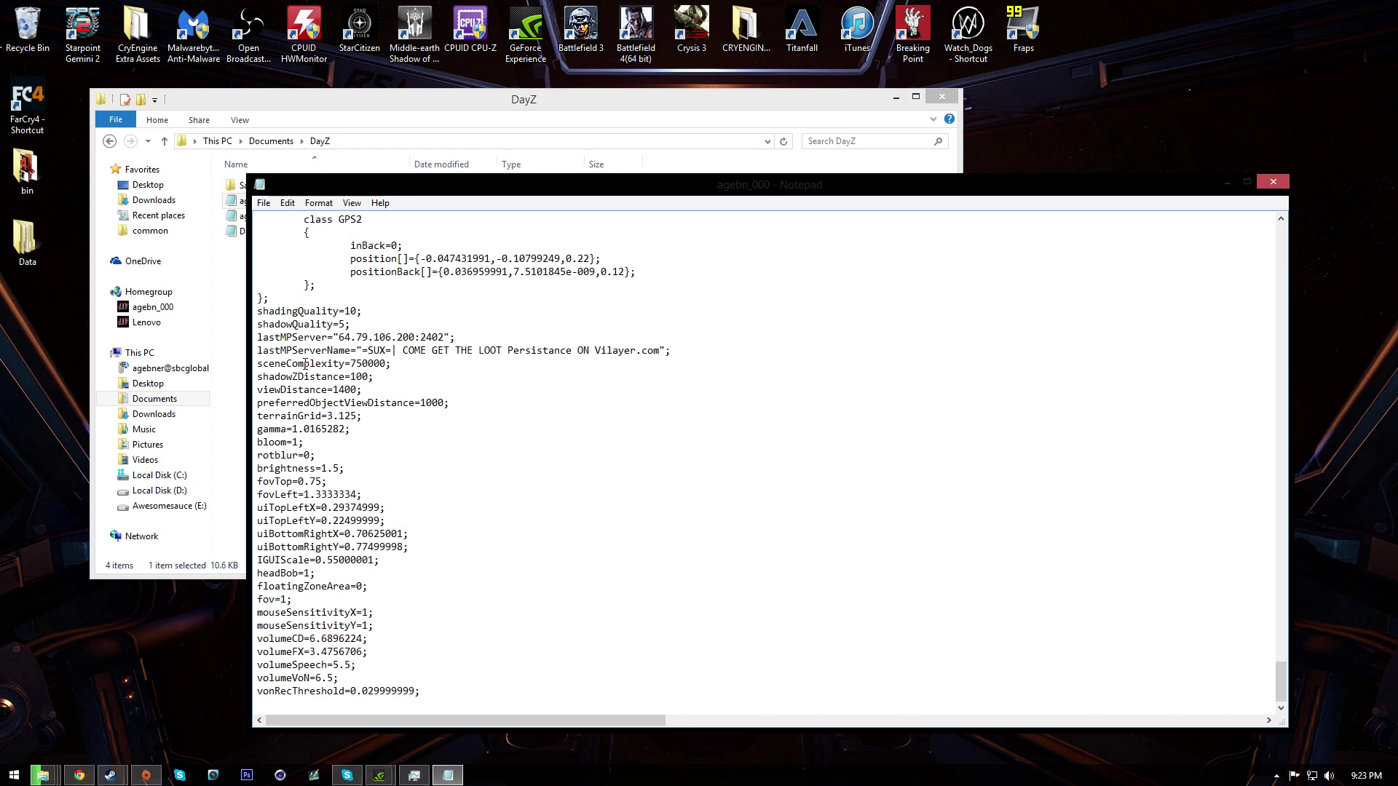
key(ctrl+f)
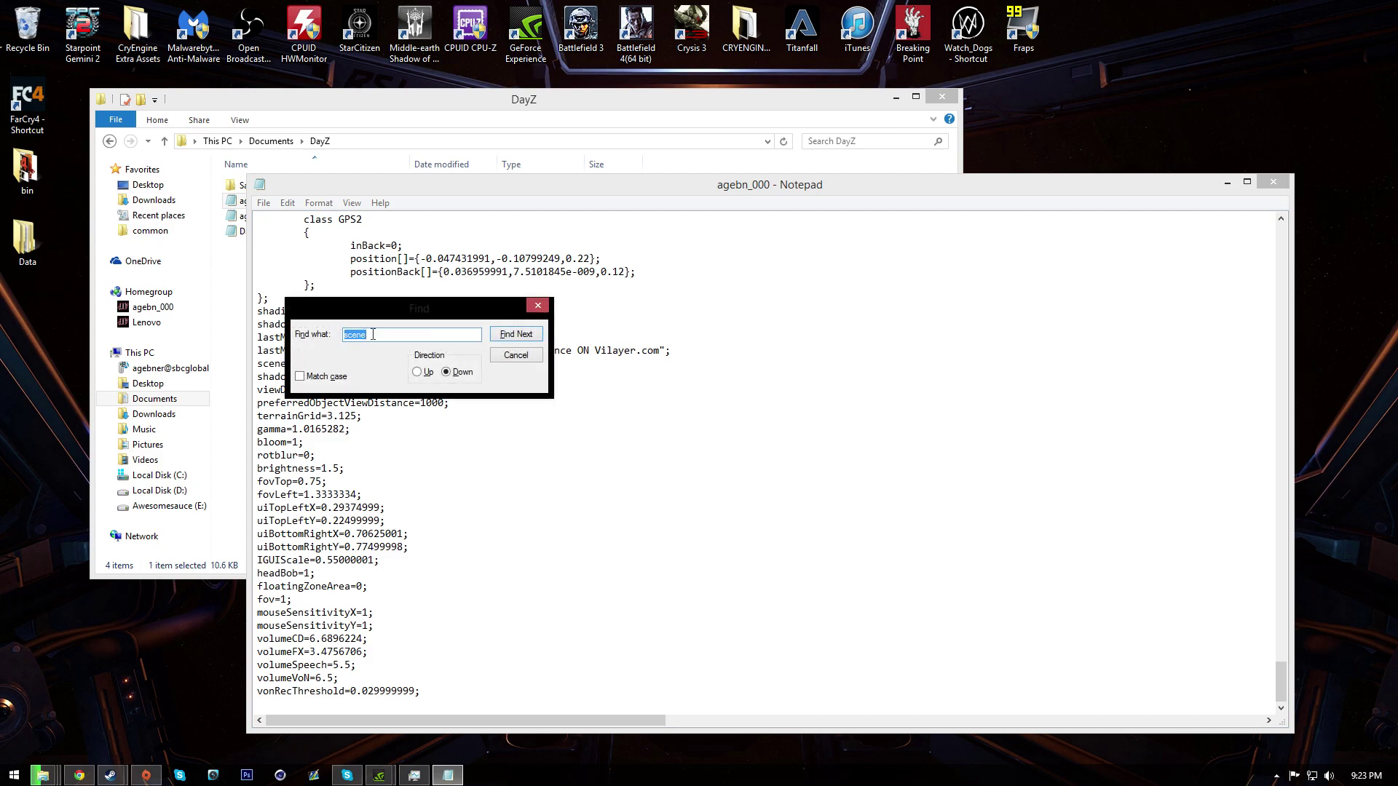
key(Escape)
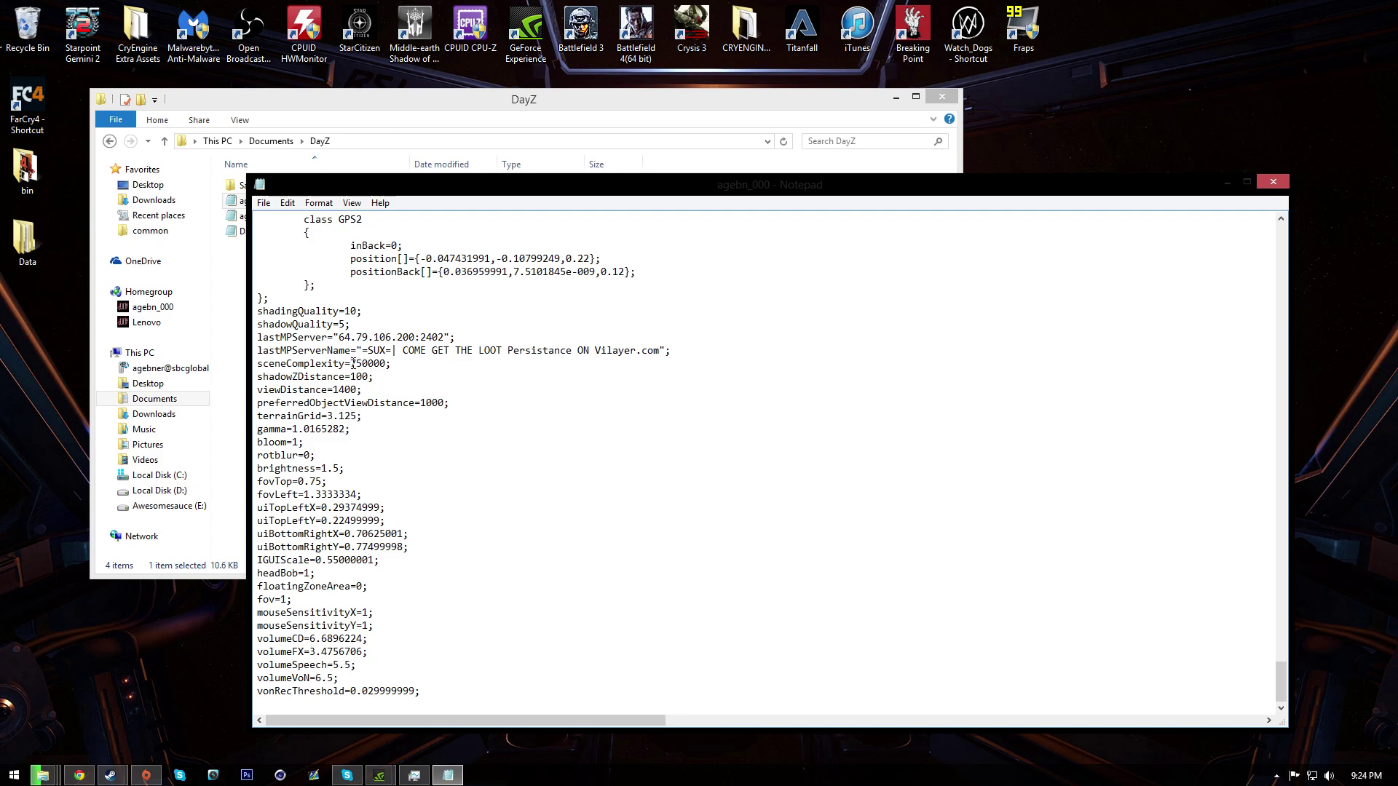
drag(350, 362, 384, 367)
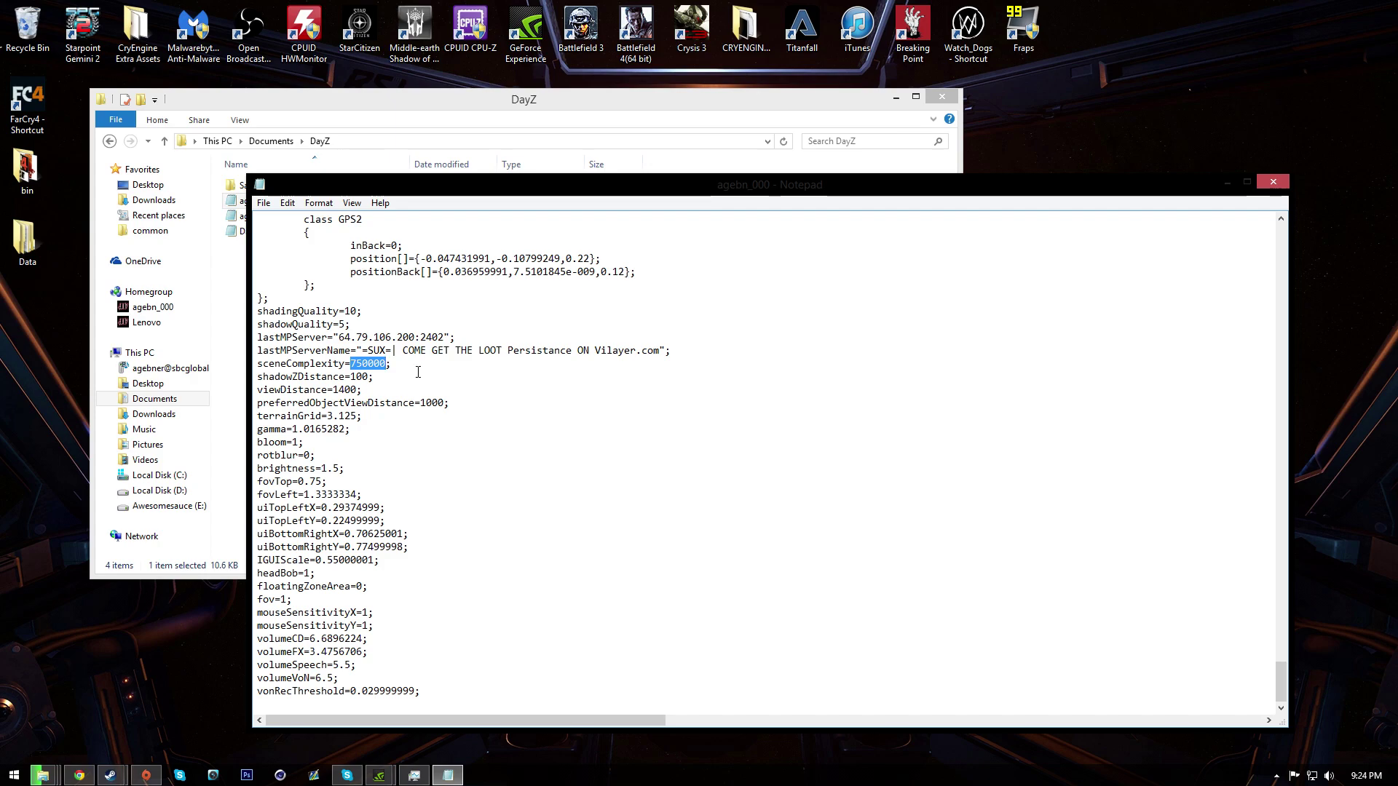
text(150000)
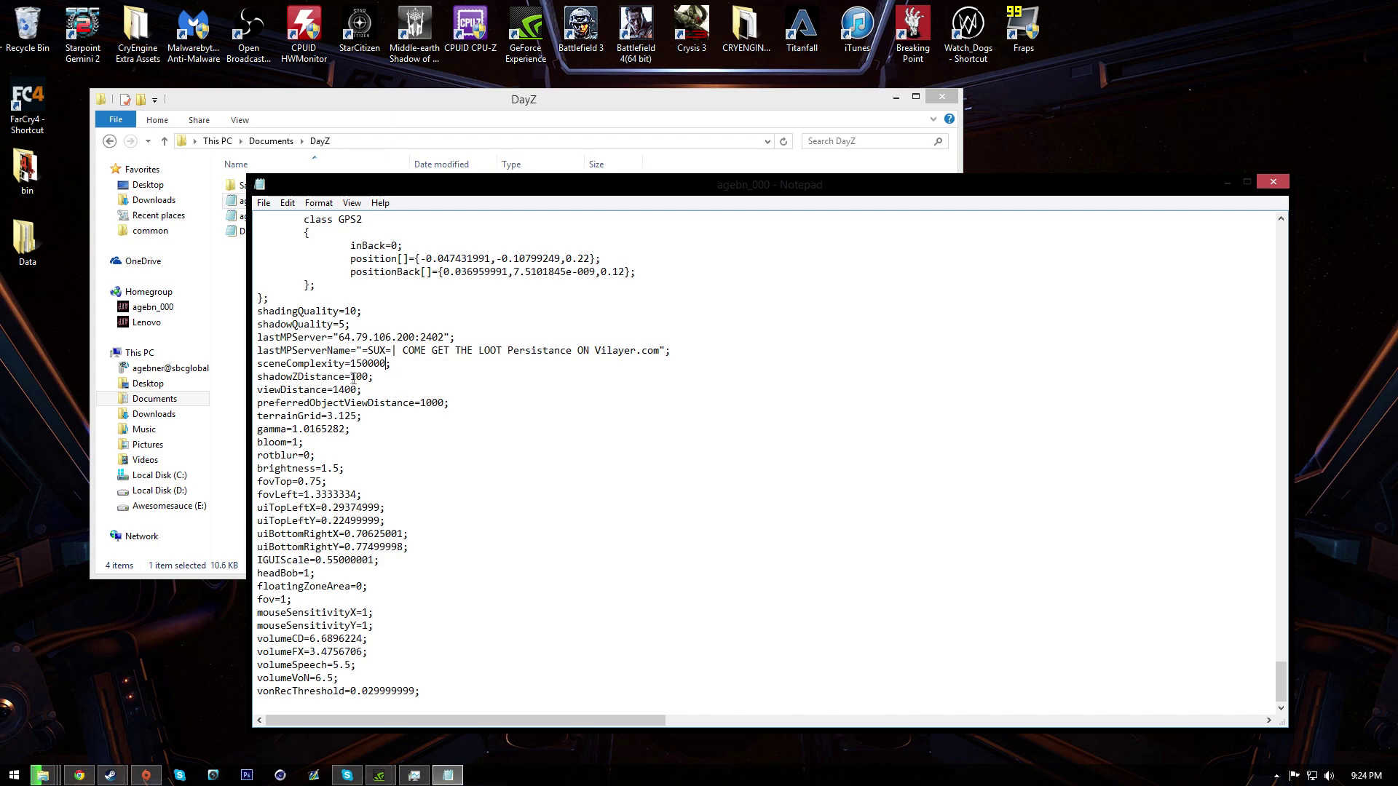
Examine the shadowZDistance, viewDistance, preferredObjectViewDistance and terrainGrid values below sceneComplexity.
drag(352, 378, 369, 381)
click(369, 378)
double_click(336, 391)
drag(334, 391, 357, 391)
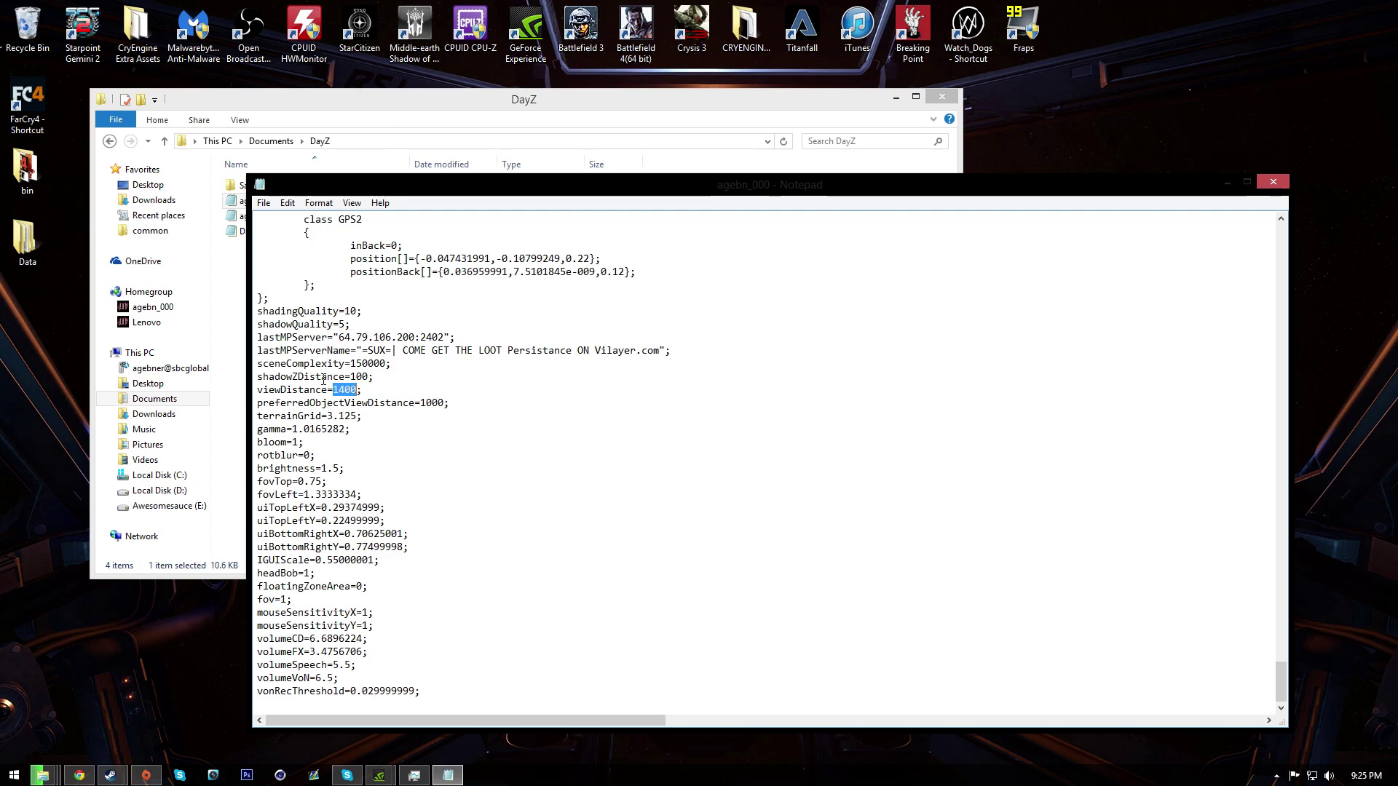
drag(421, 402, 445, 402)
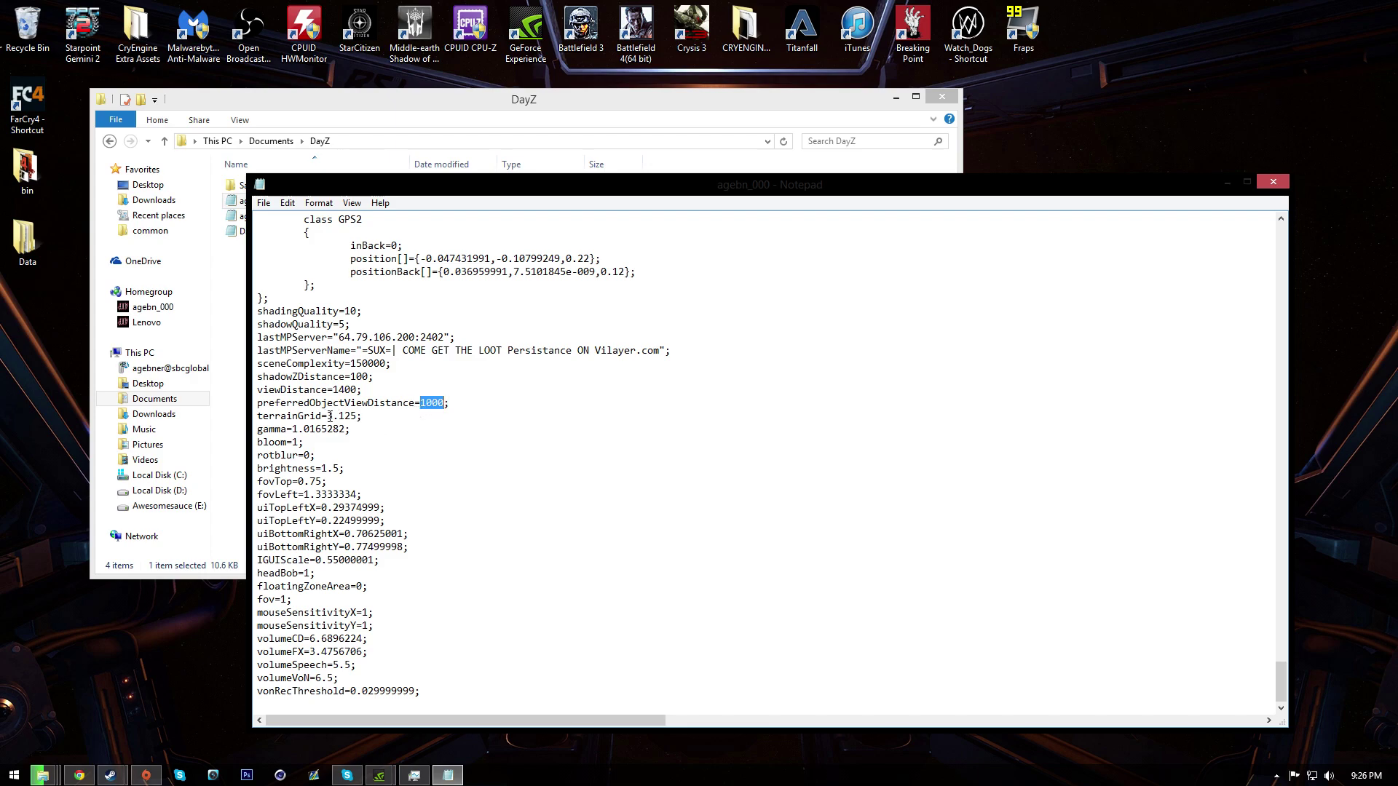
drag(326, 416, 355, 417)
drag(359, 415, 261, 361)
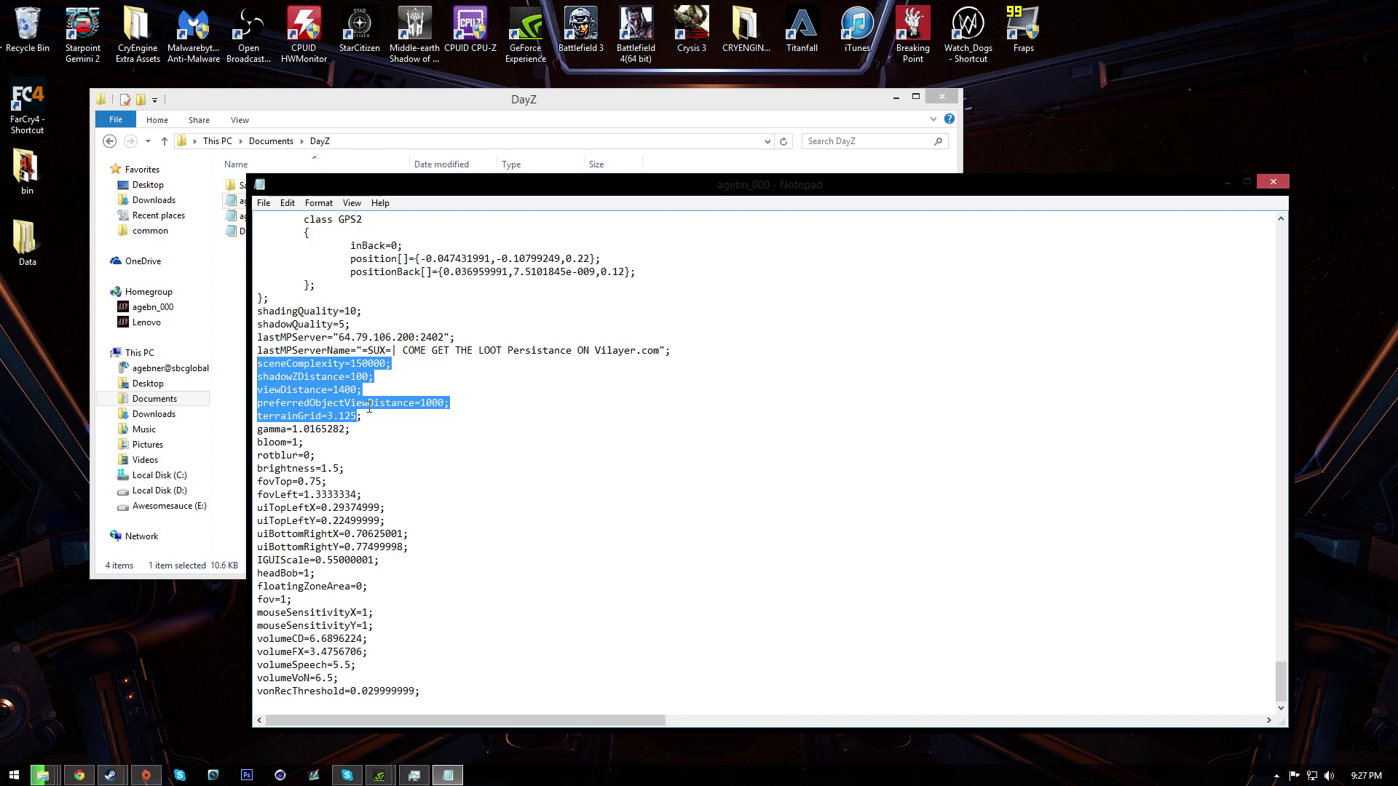
click(330, 368)
click(350, 364)
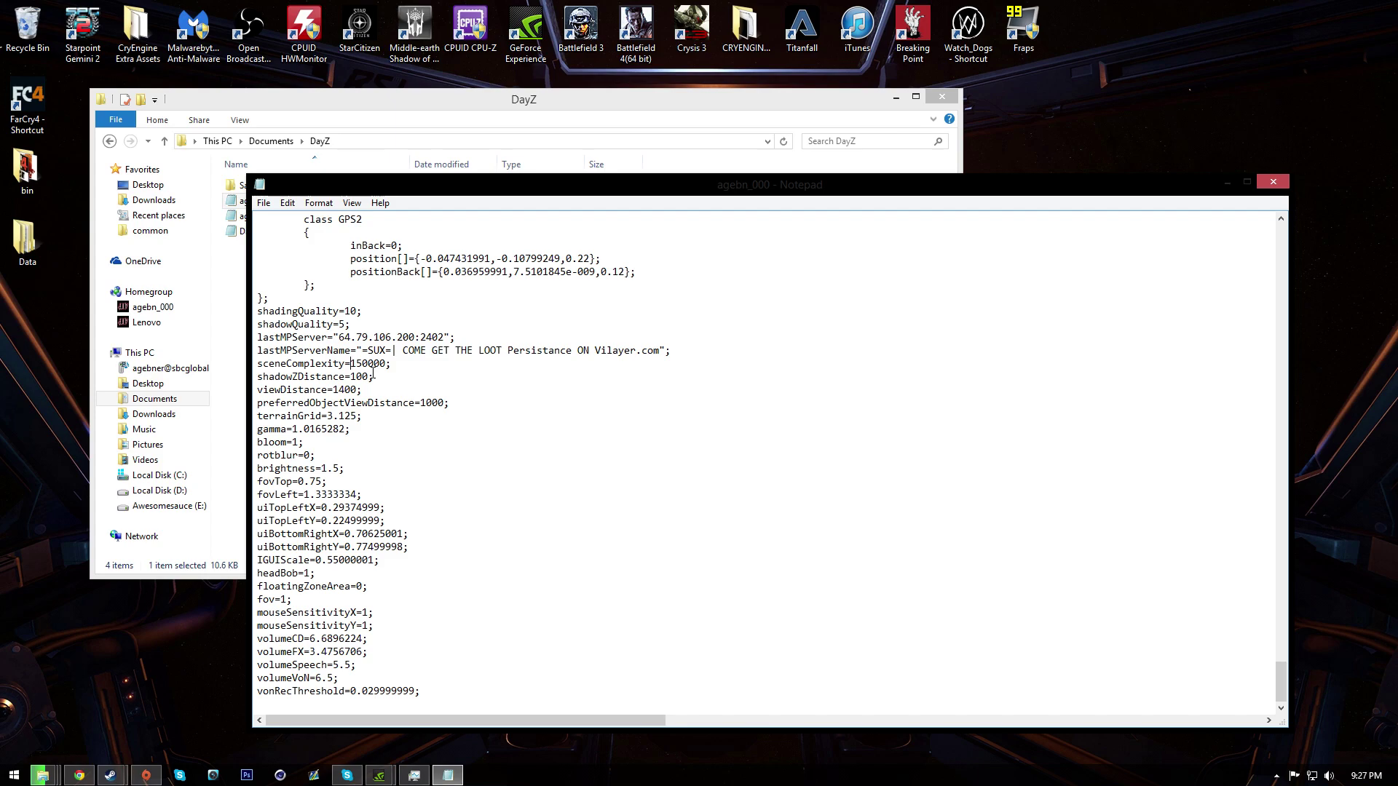
Save the edited profile file and close it.
click(265, 203)
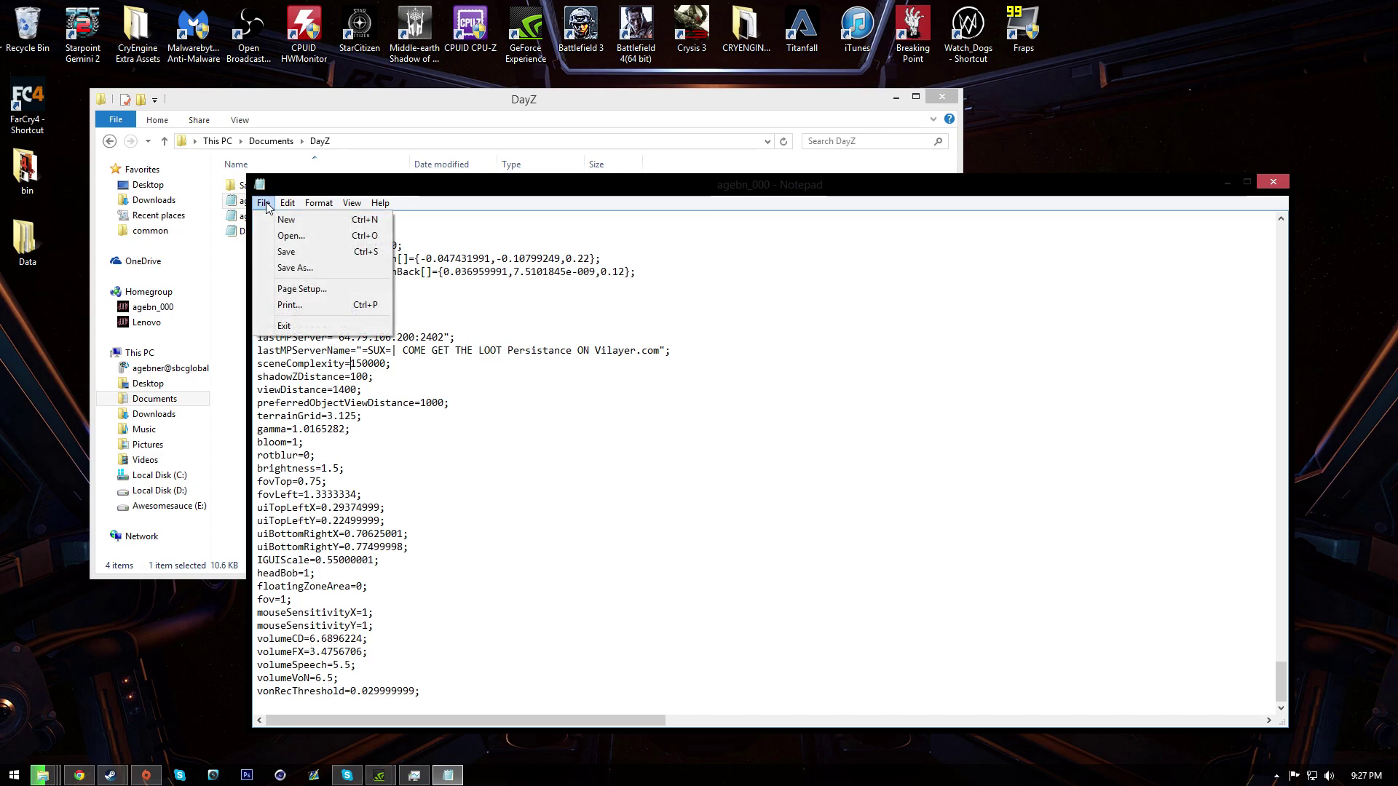
click(301, 253)
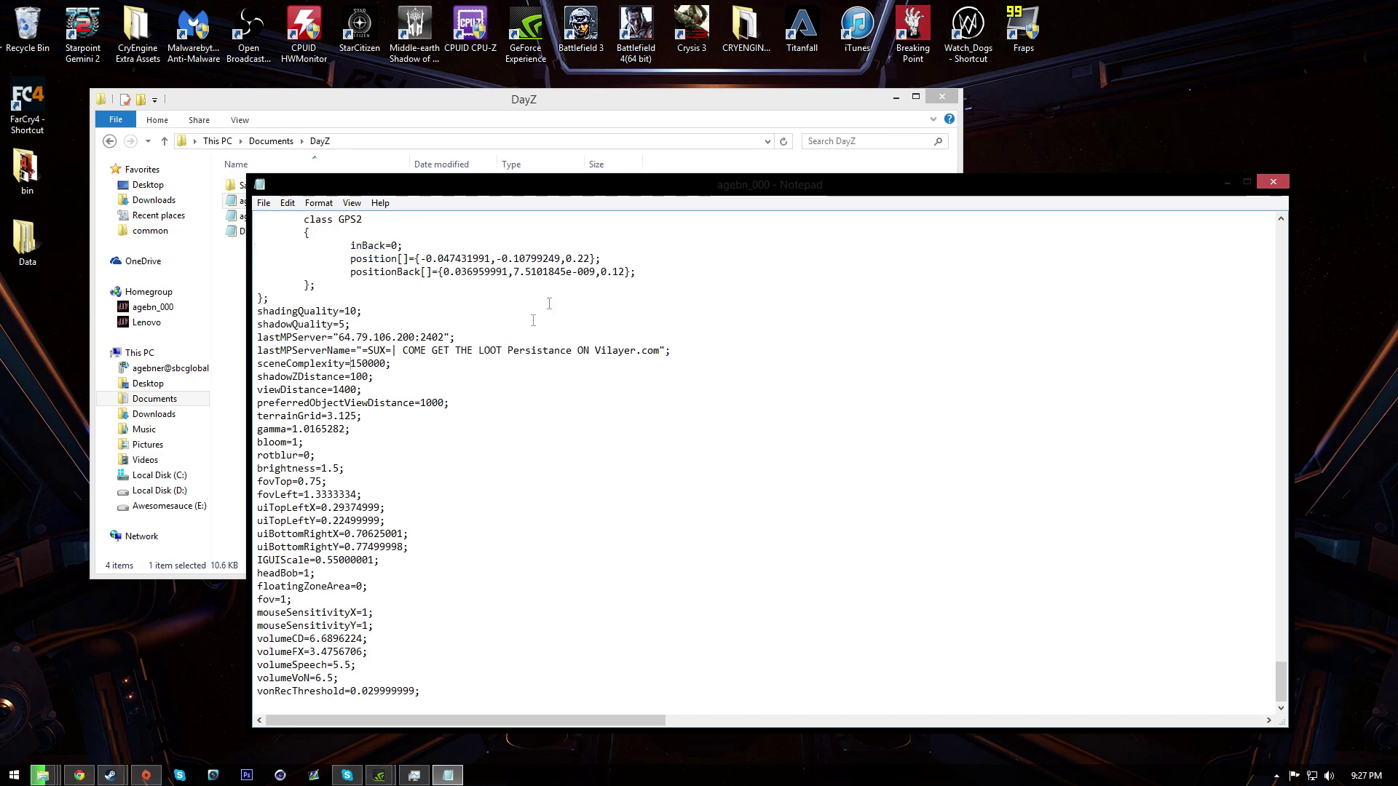
click(1273, 181)
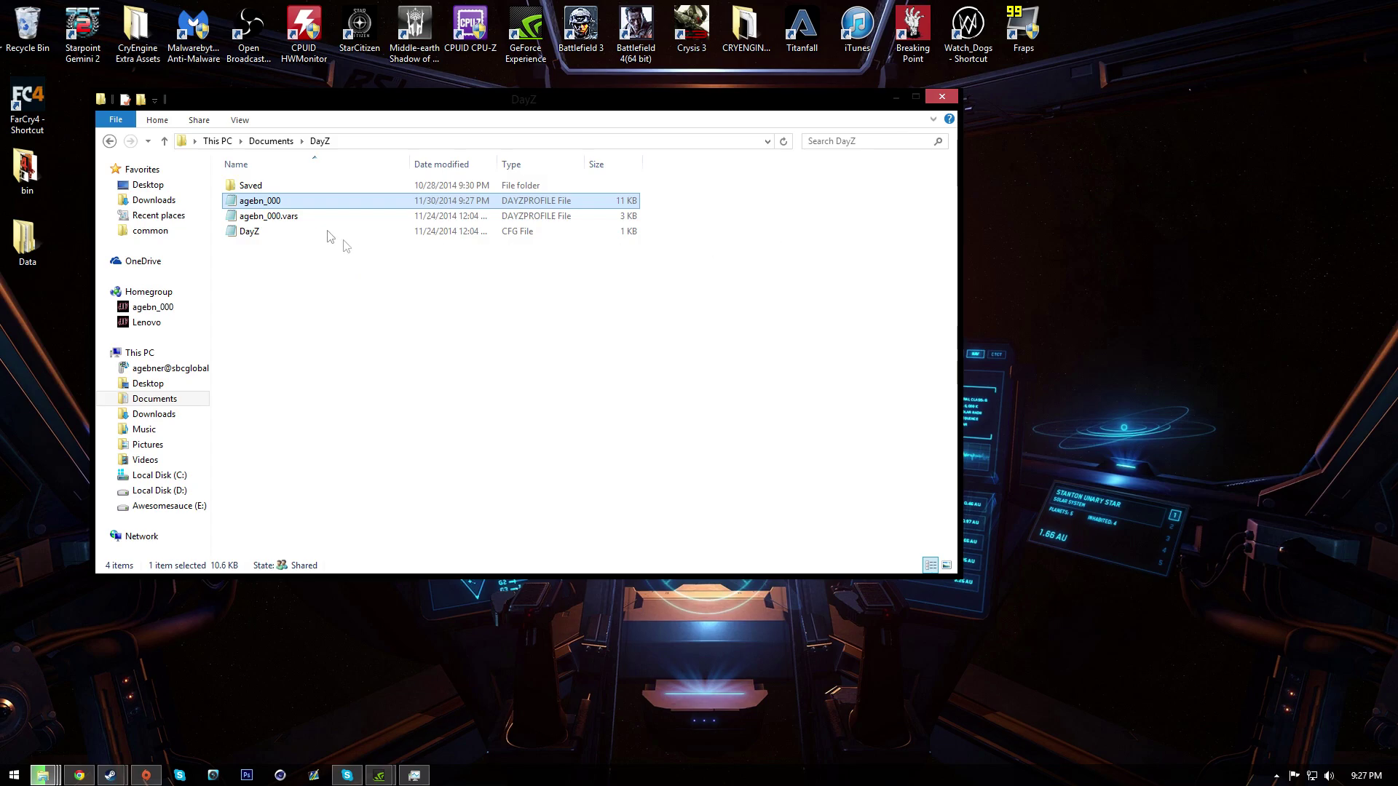
Reopen the profile file, search for "scene" to check the sceneComplexity entry, and close the file and its folder.
double_click(283, 205)
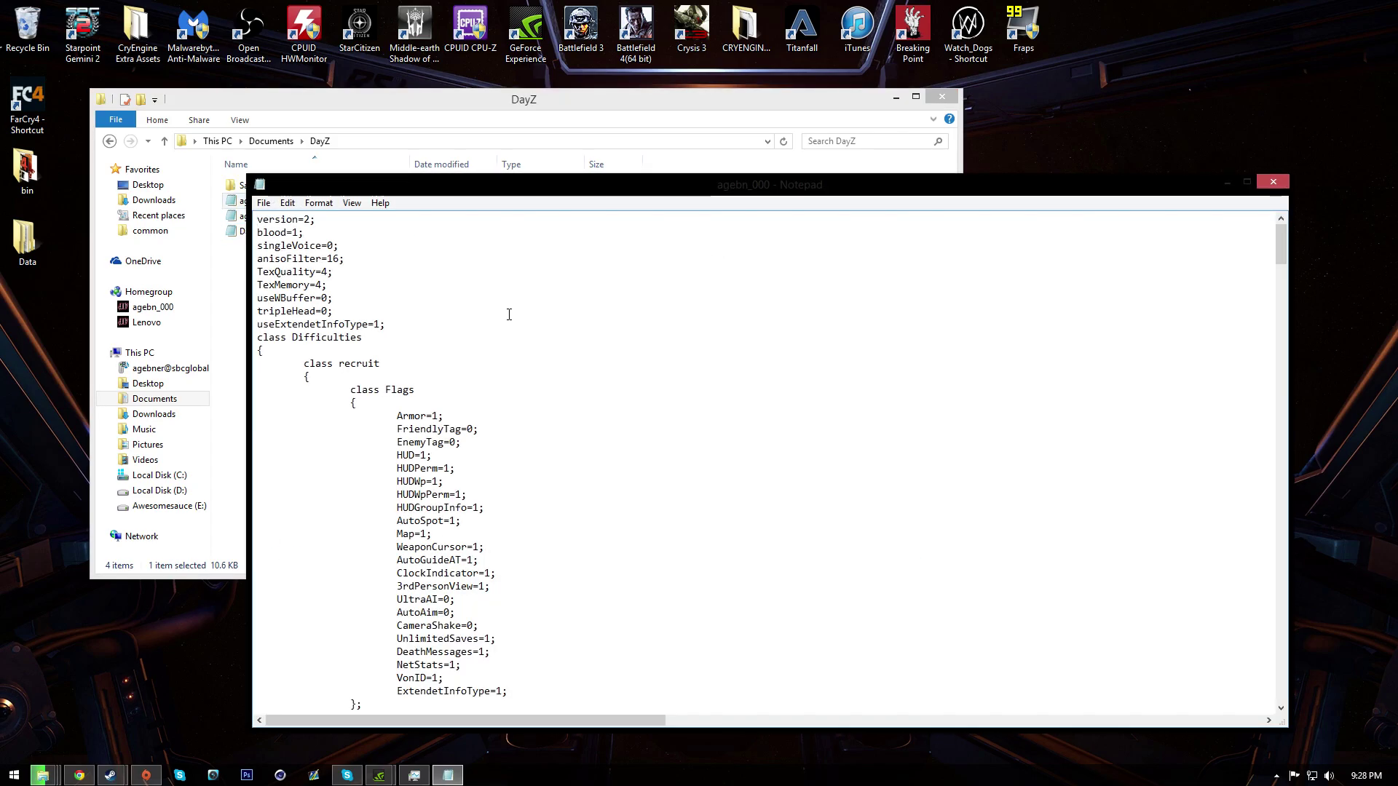
key(ctrl+f)
text(scene)
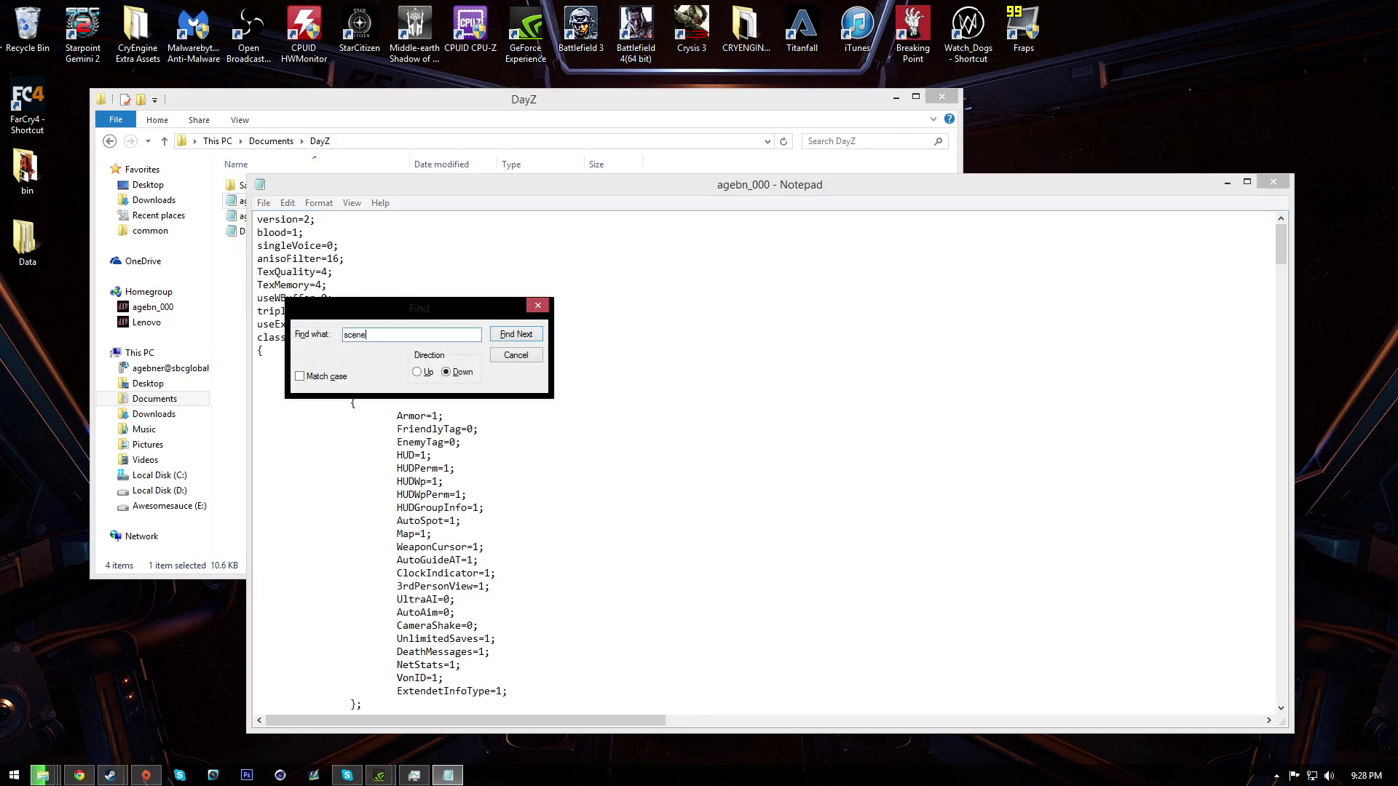
key(Return)
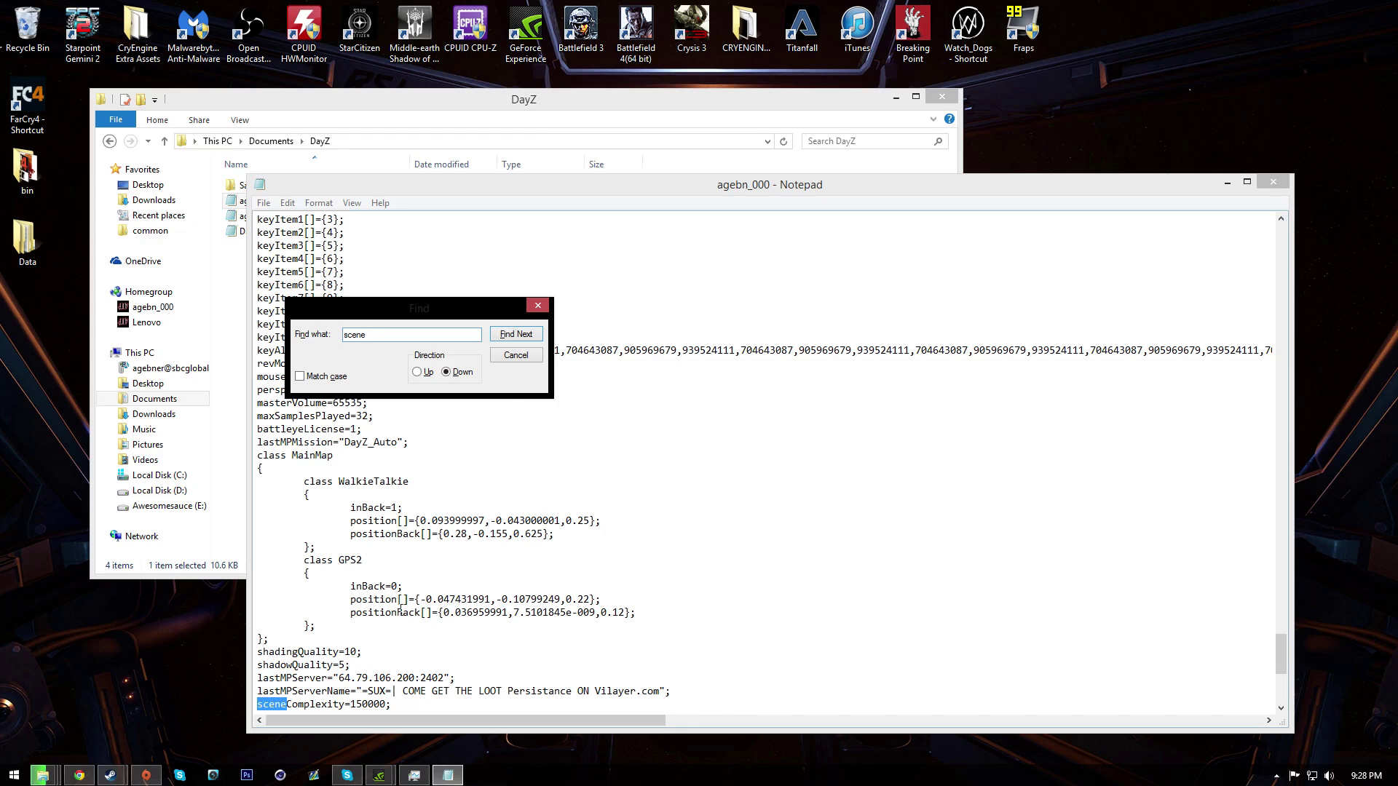
click(538, 305)
click(1273, 182)
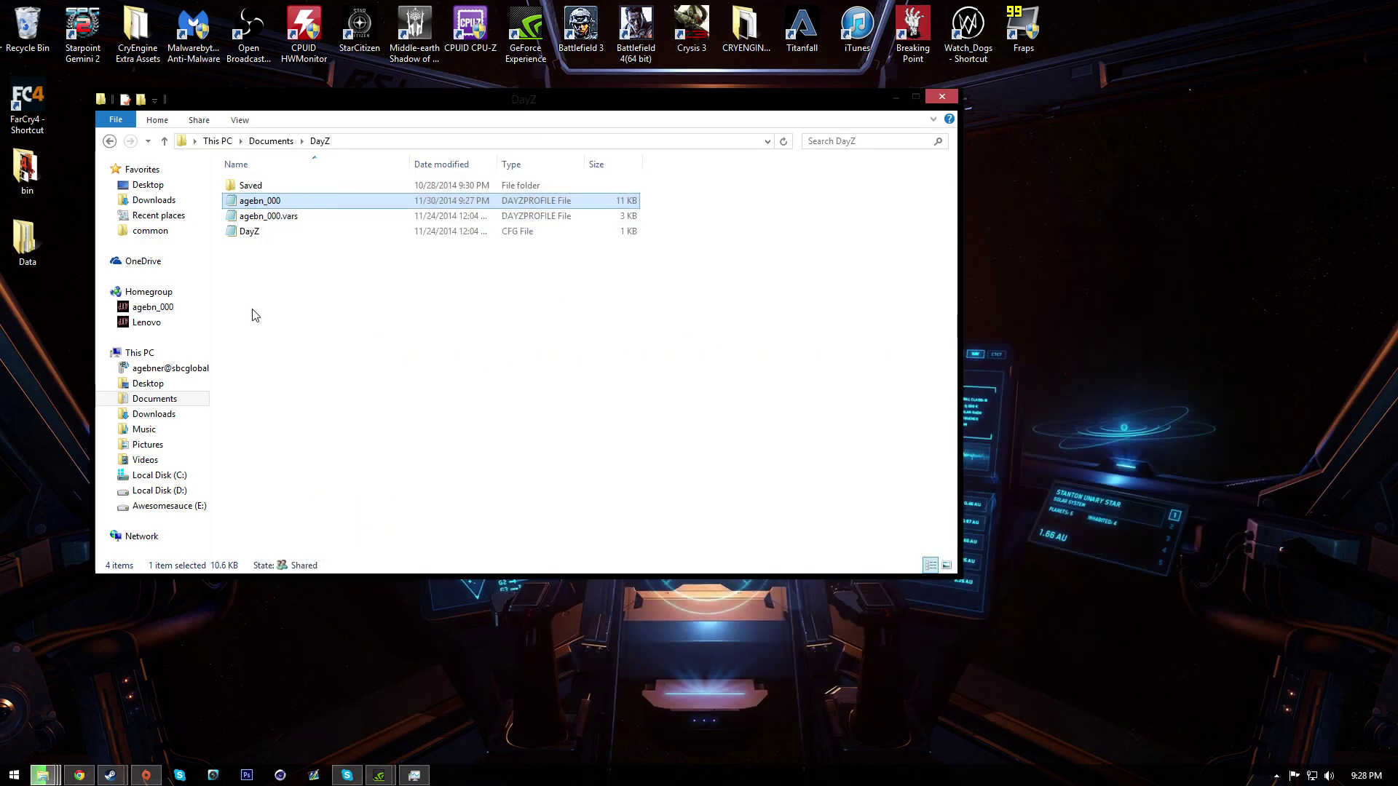
click(942, 96)
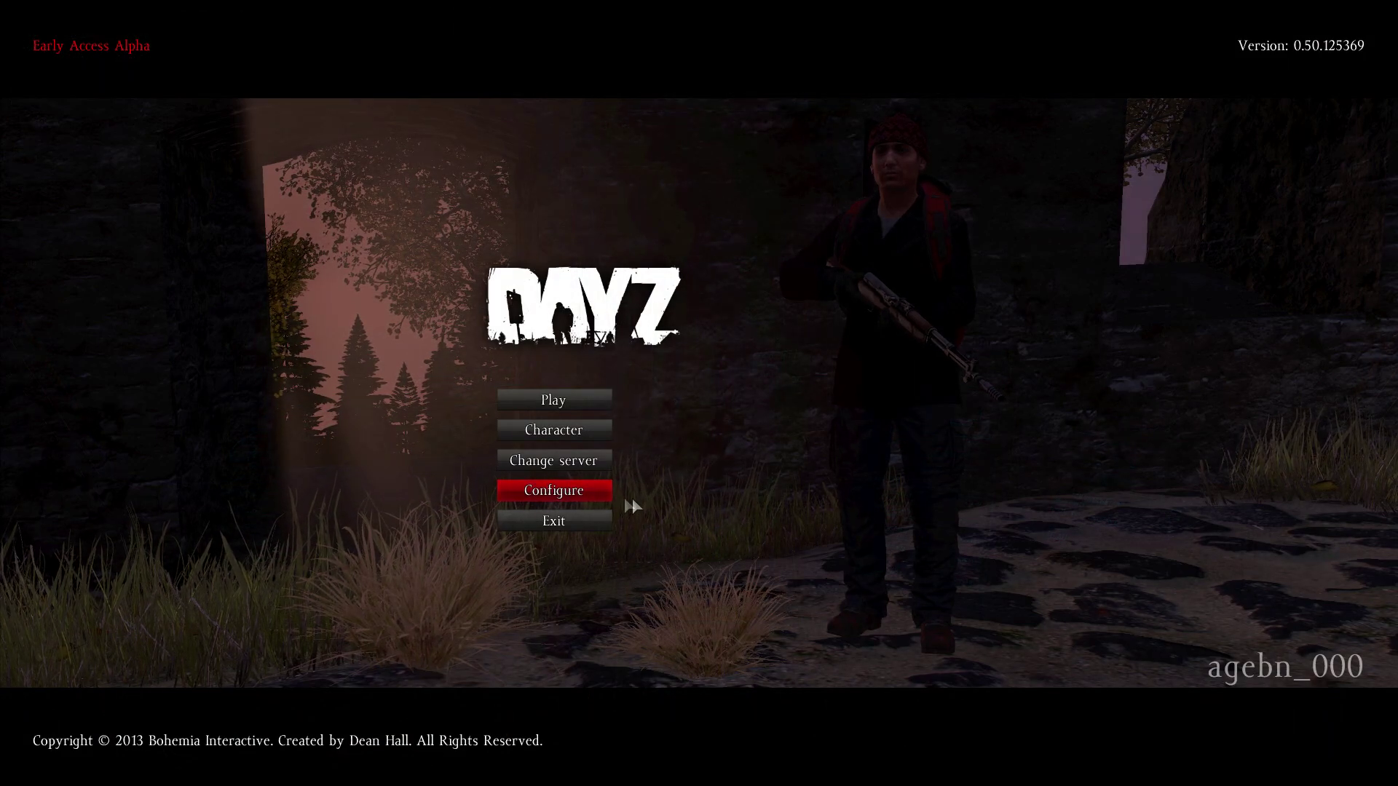
Switch to DayZ, open the video configuration and set the brightness to its maximum.
click(599, 494)
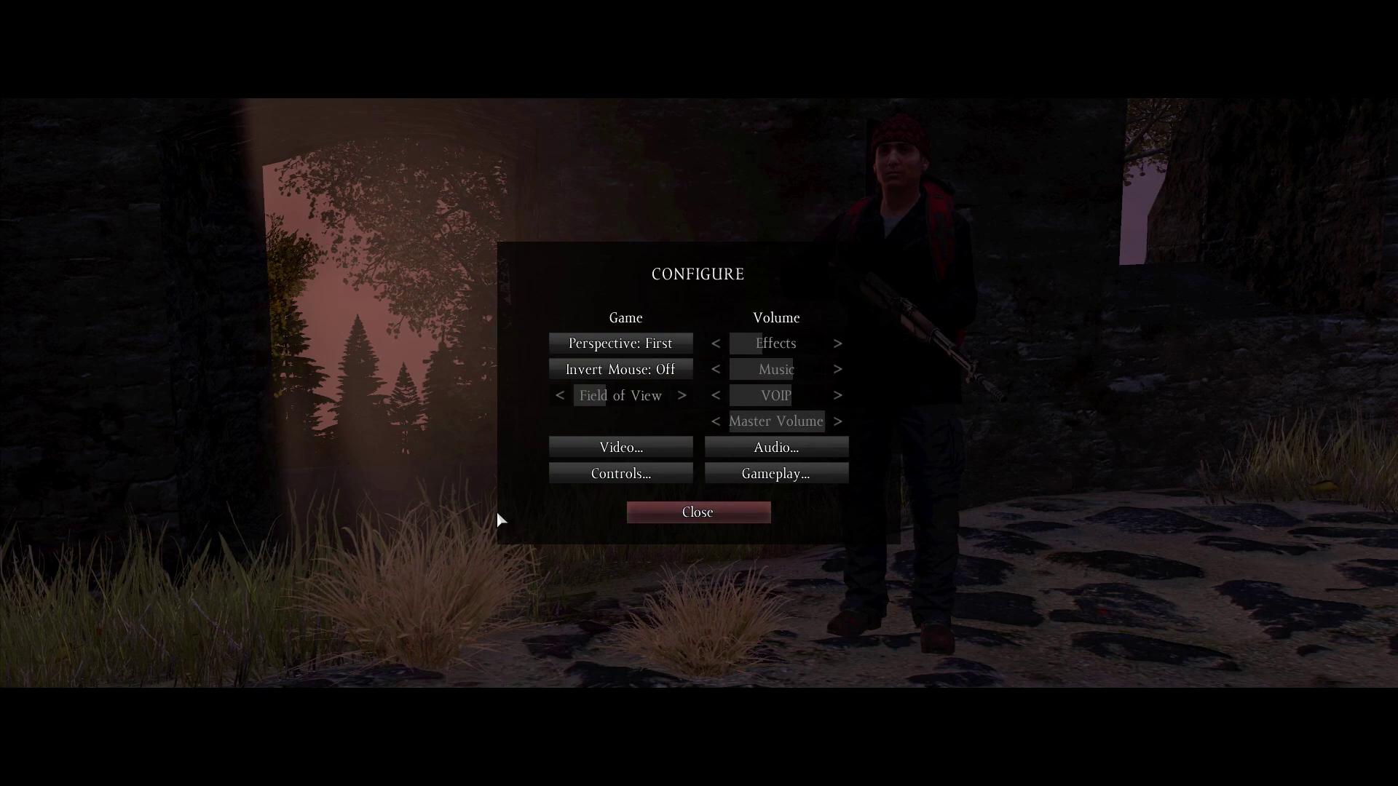
click(562, 446)
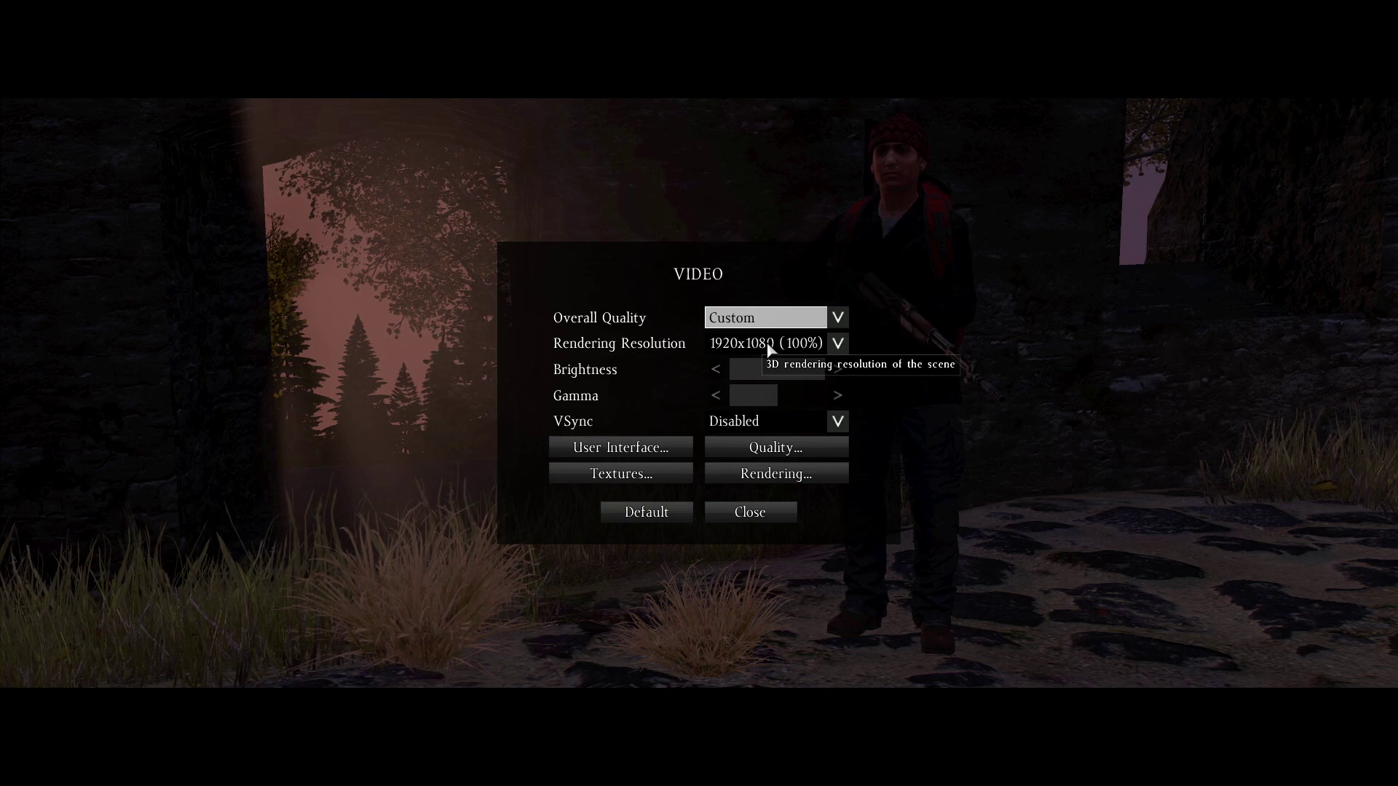
drag(784, 372, 919, 375)
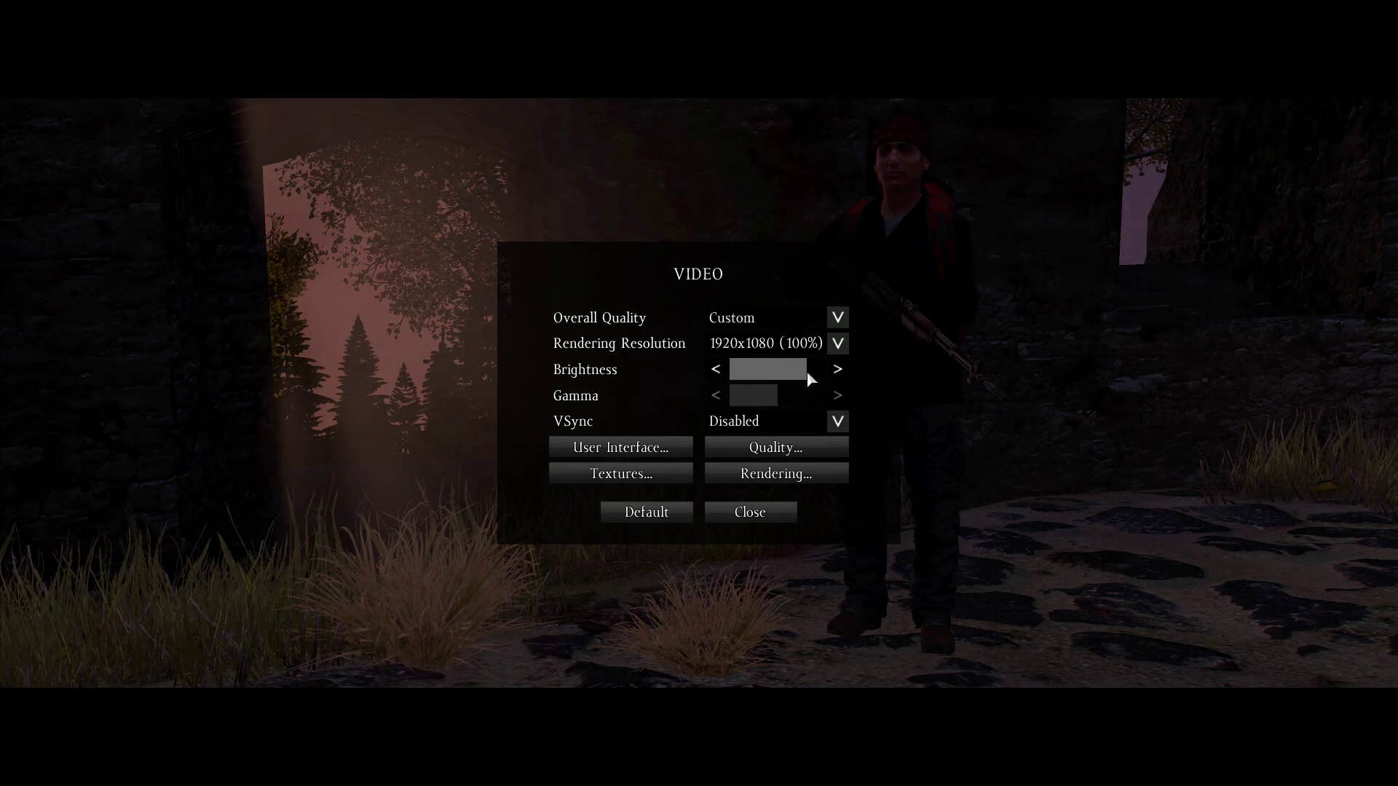
drag(810, 378, 869, 376)
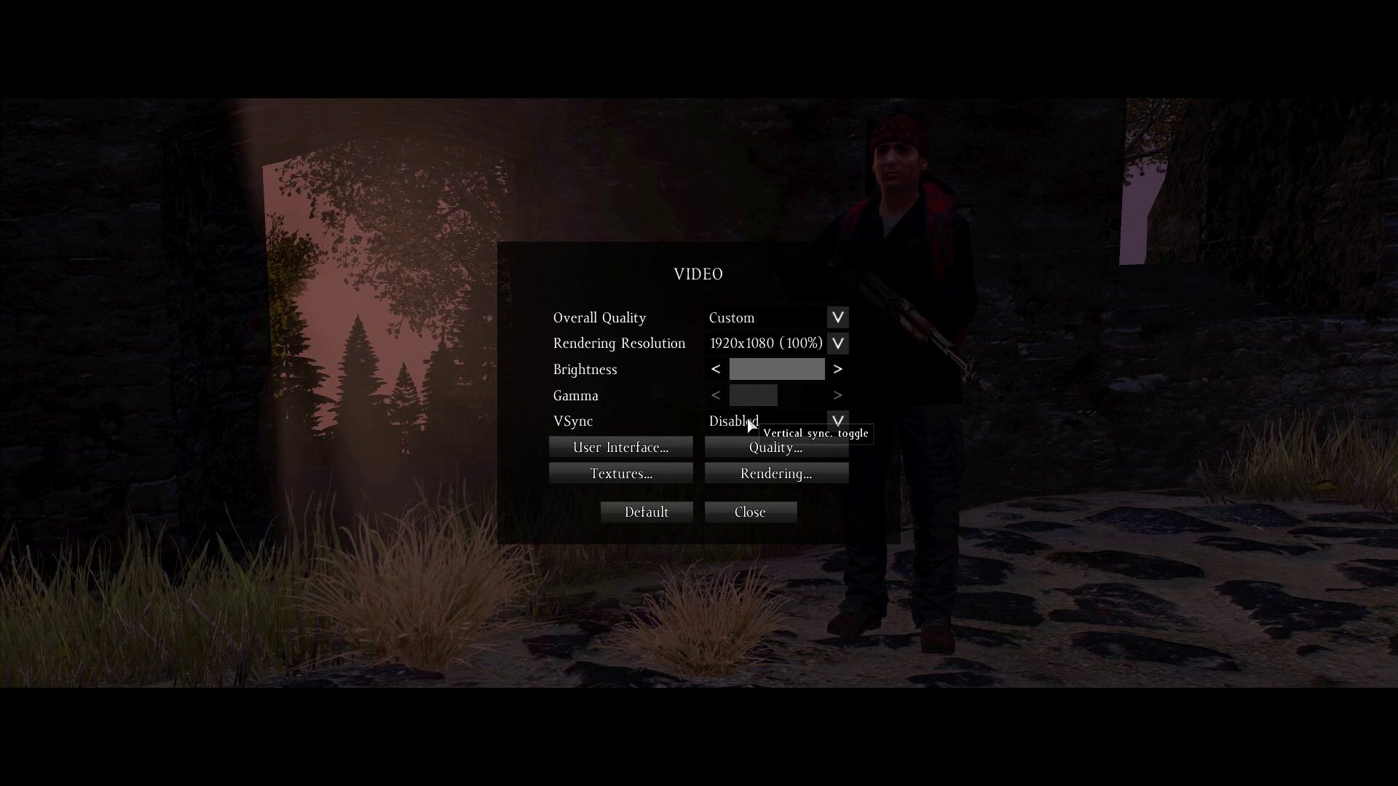
Review the user interface resolution, size options and aspect ratio in the video settings.
click(655, 447)
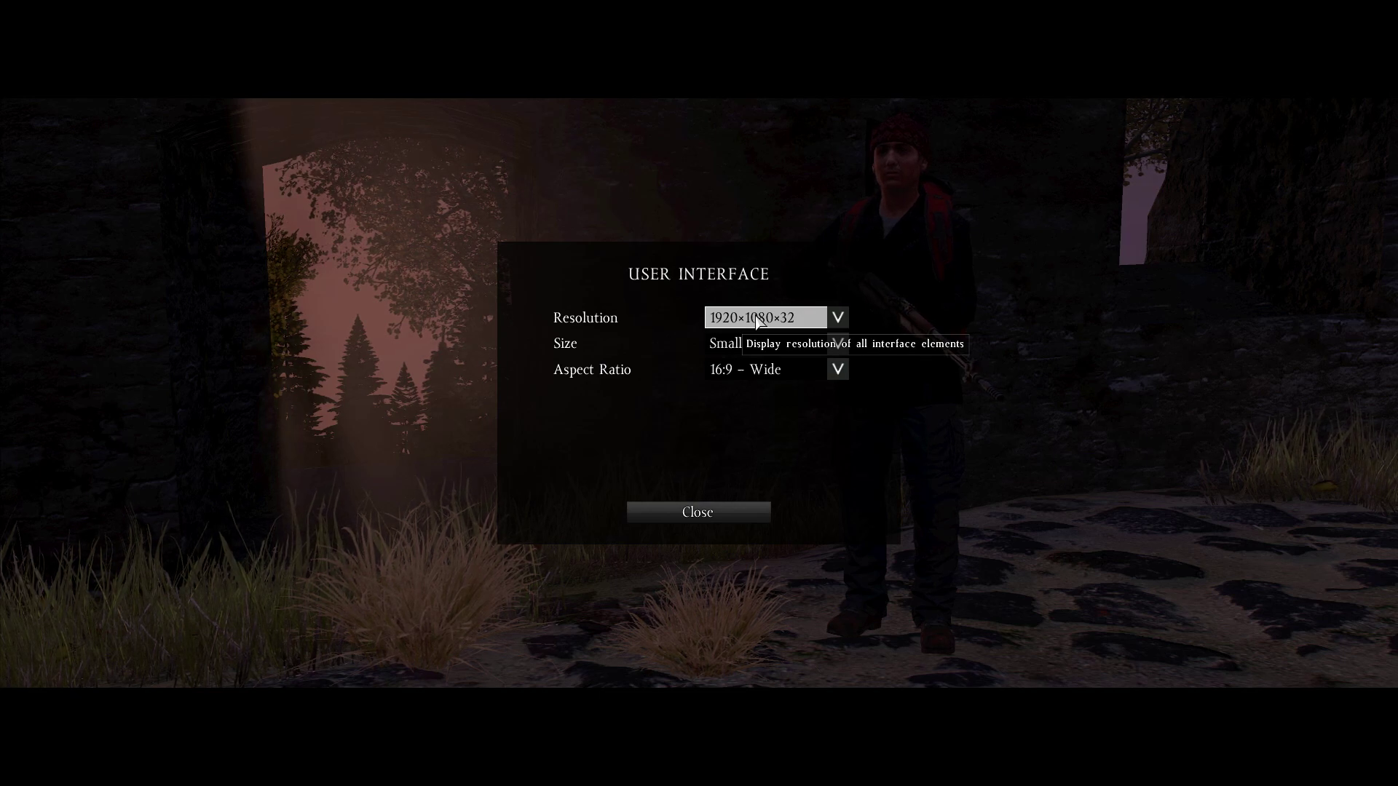
click(765, 343)
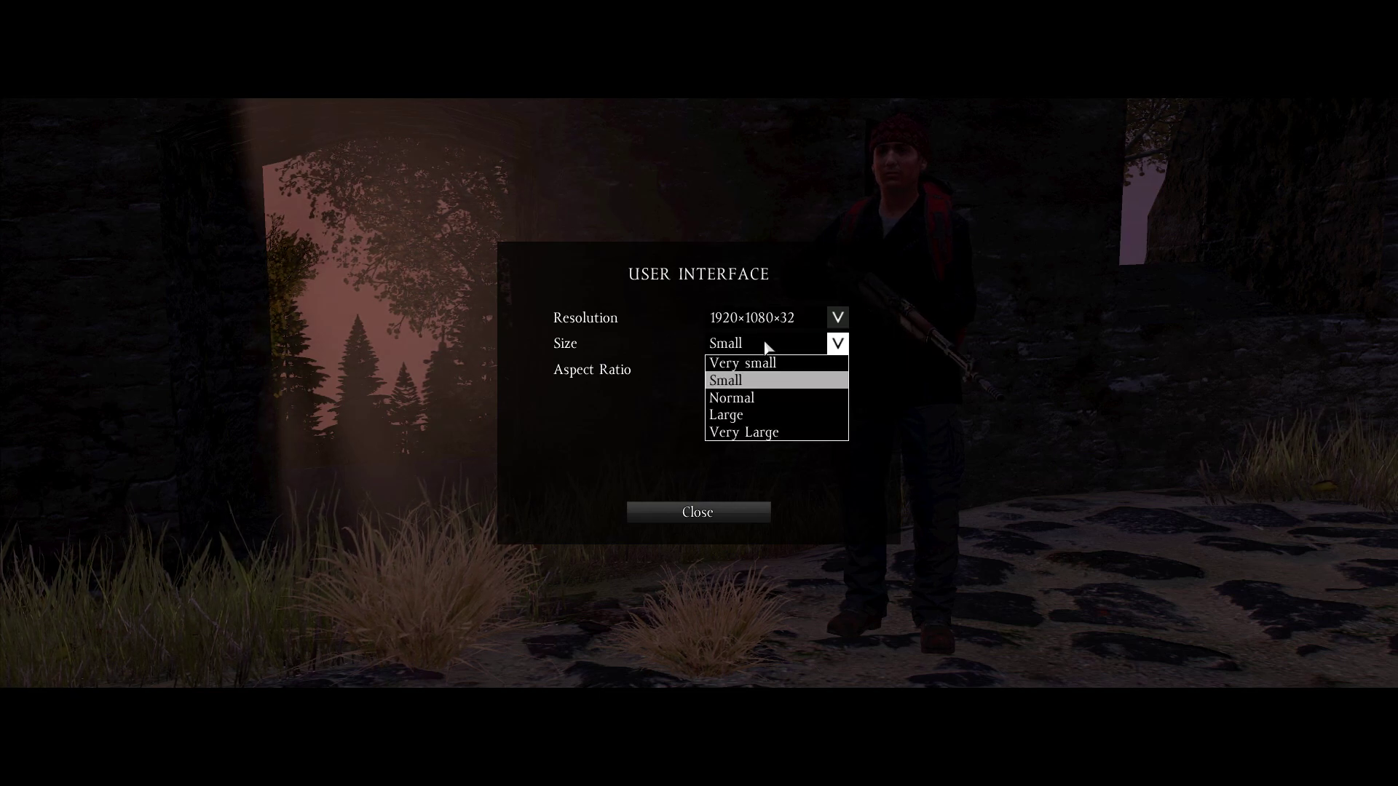
click(764, 343)
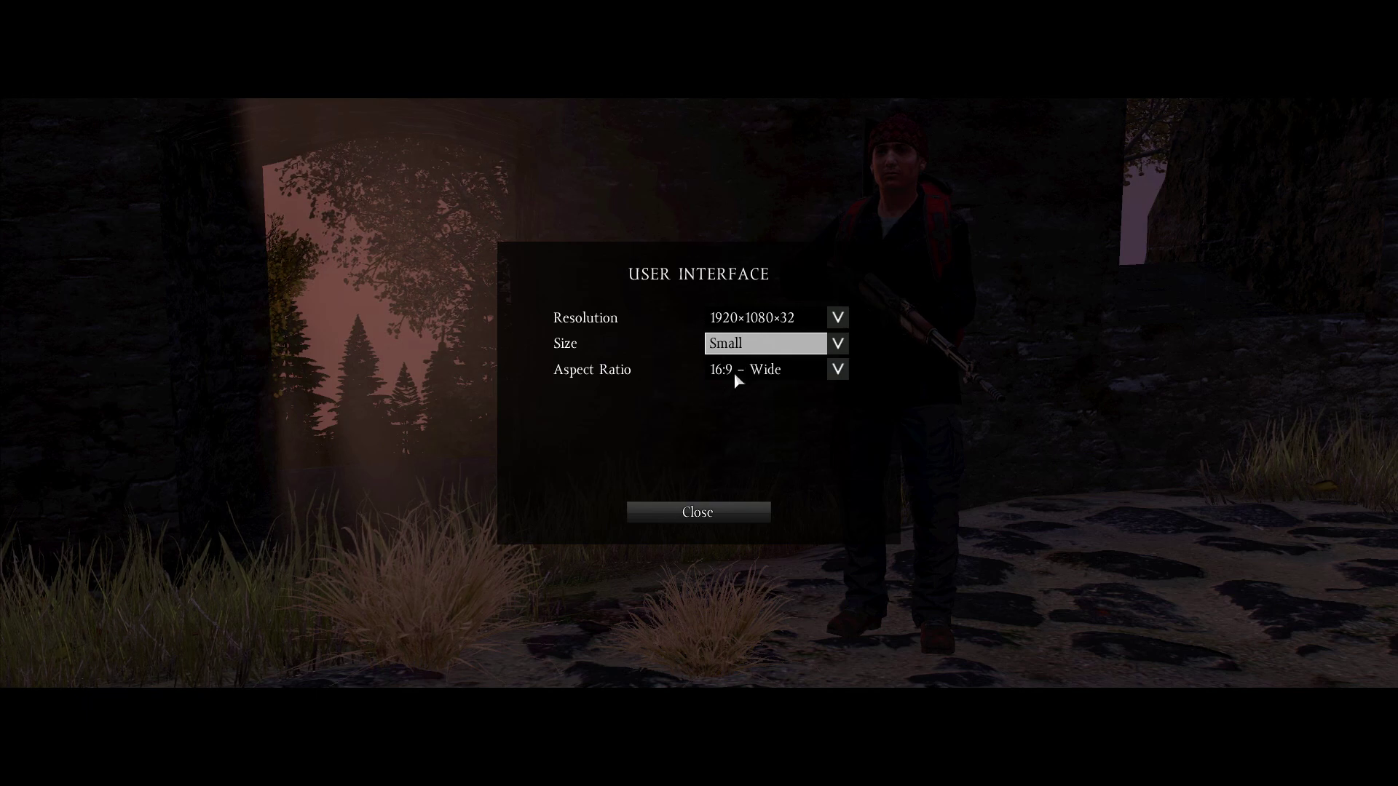
click(698, 511)
Open the texture settings and choose Auto for the video memory.
click(646, 475)
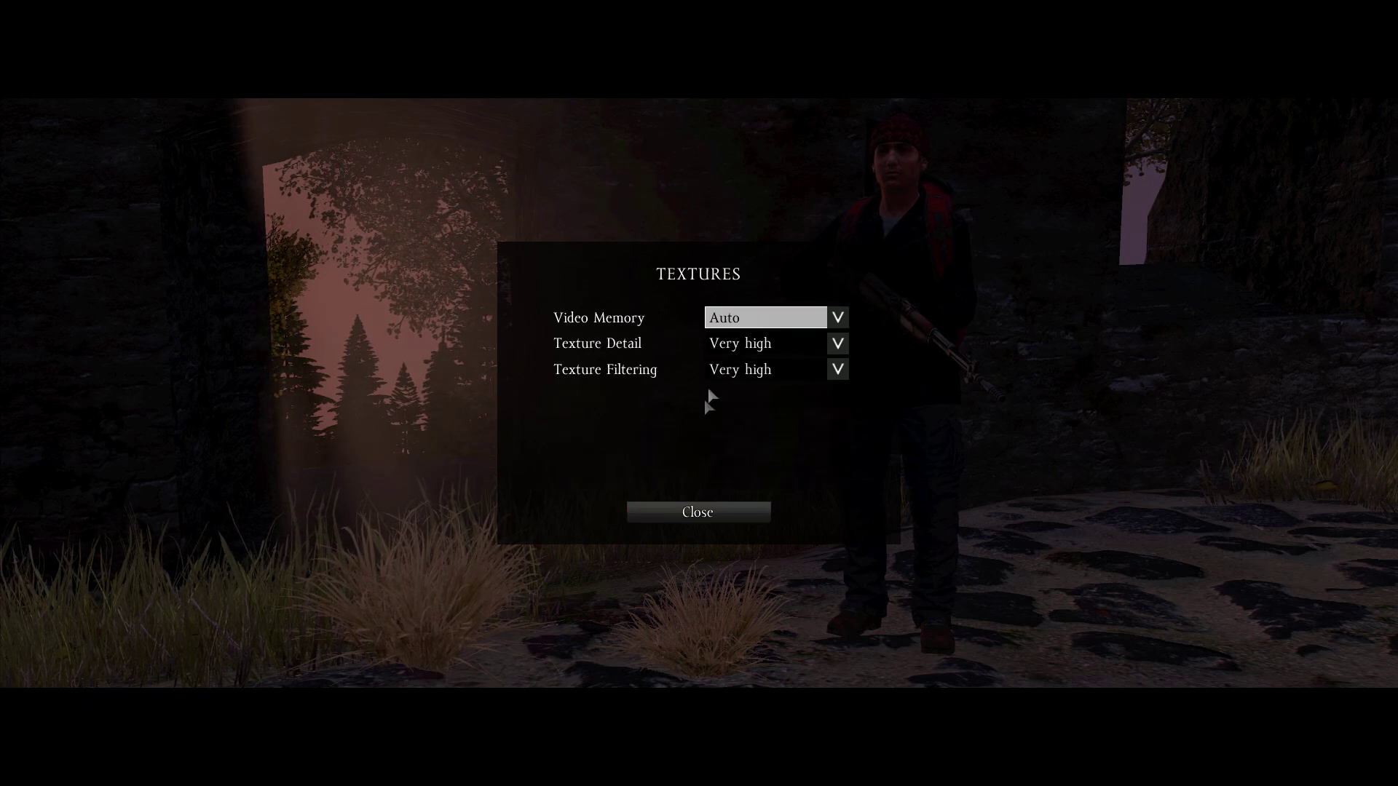
click(760, 320)
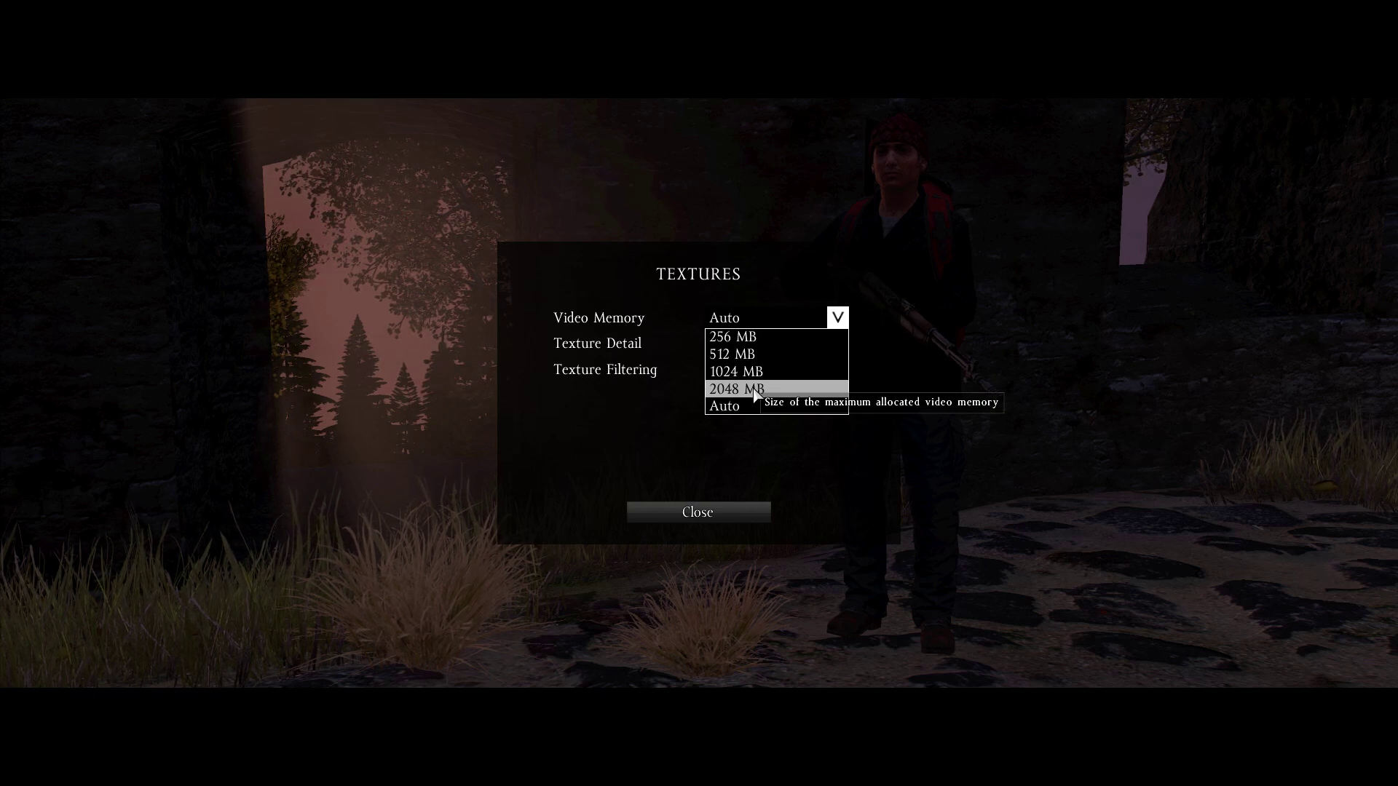
click(757, 406)
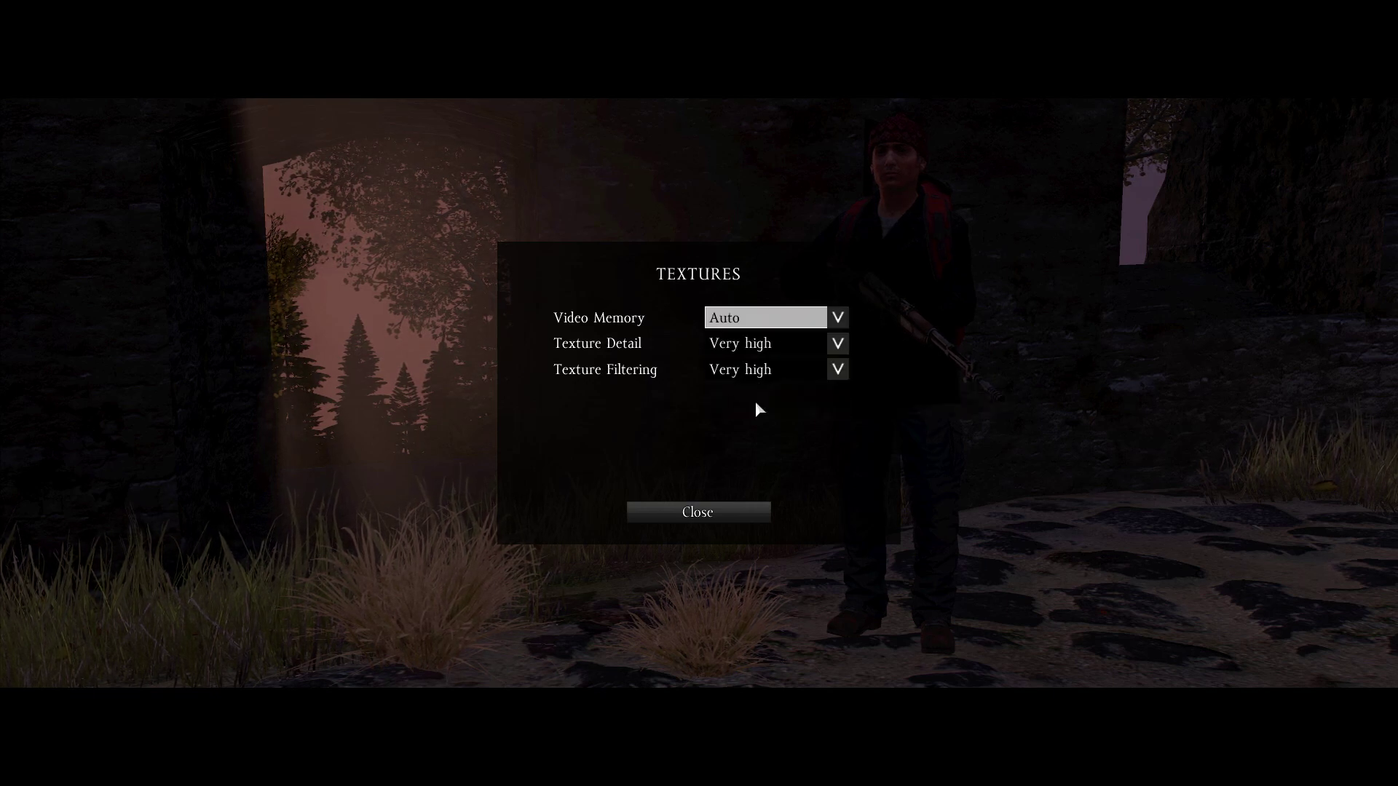
Review the texture detail and texture filtering options, and close the texture settings.
click(753, 348)
click(752, 351)
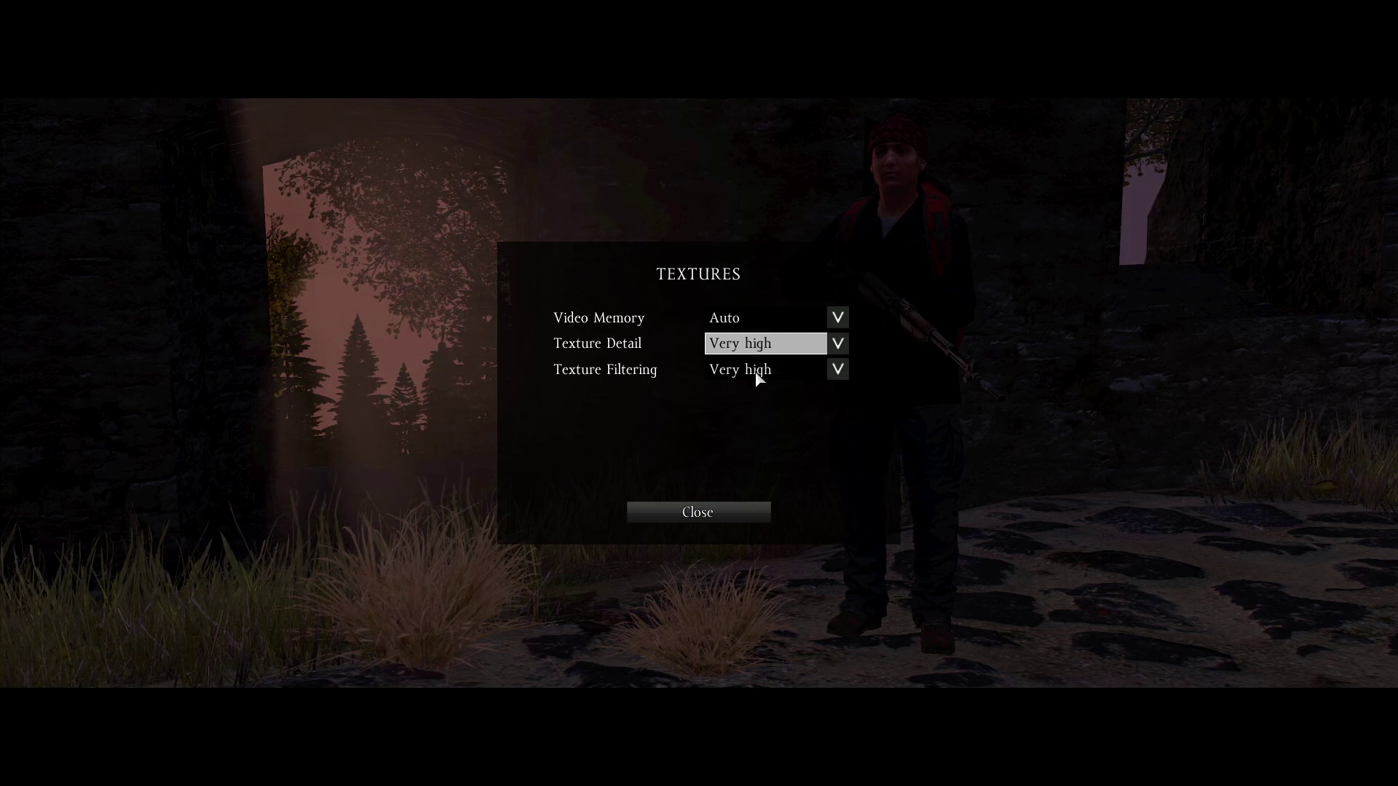
click(757, 373)
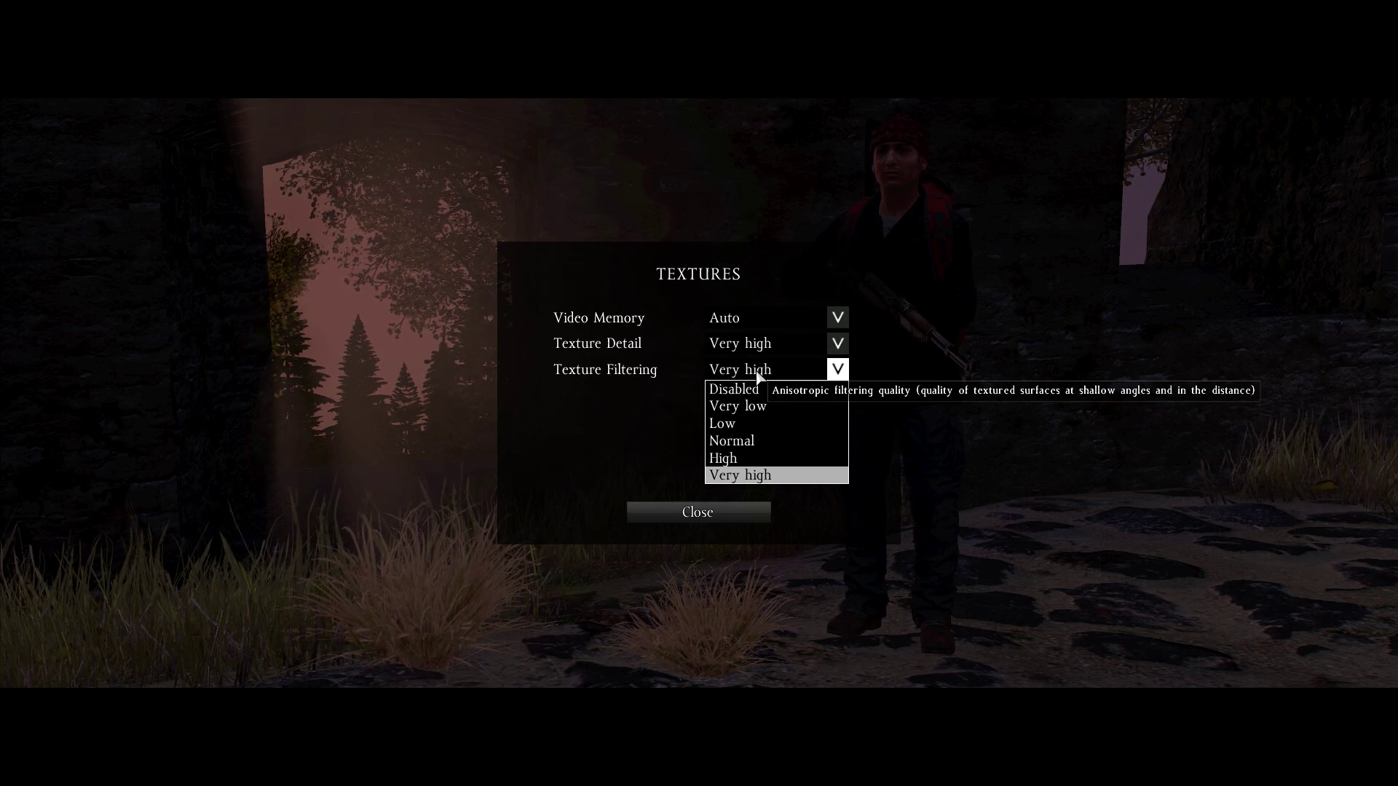
click(757, 373)
click(710, 510)
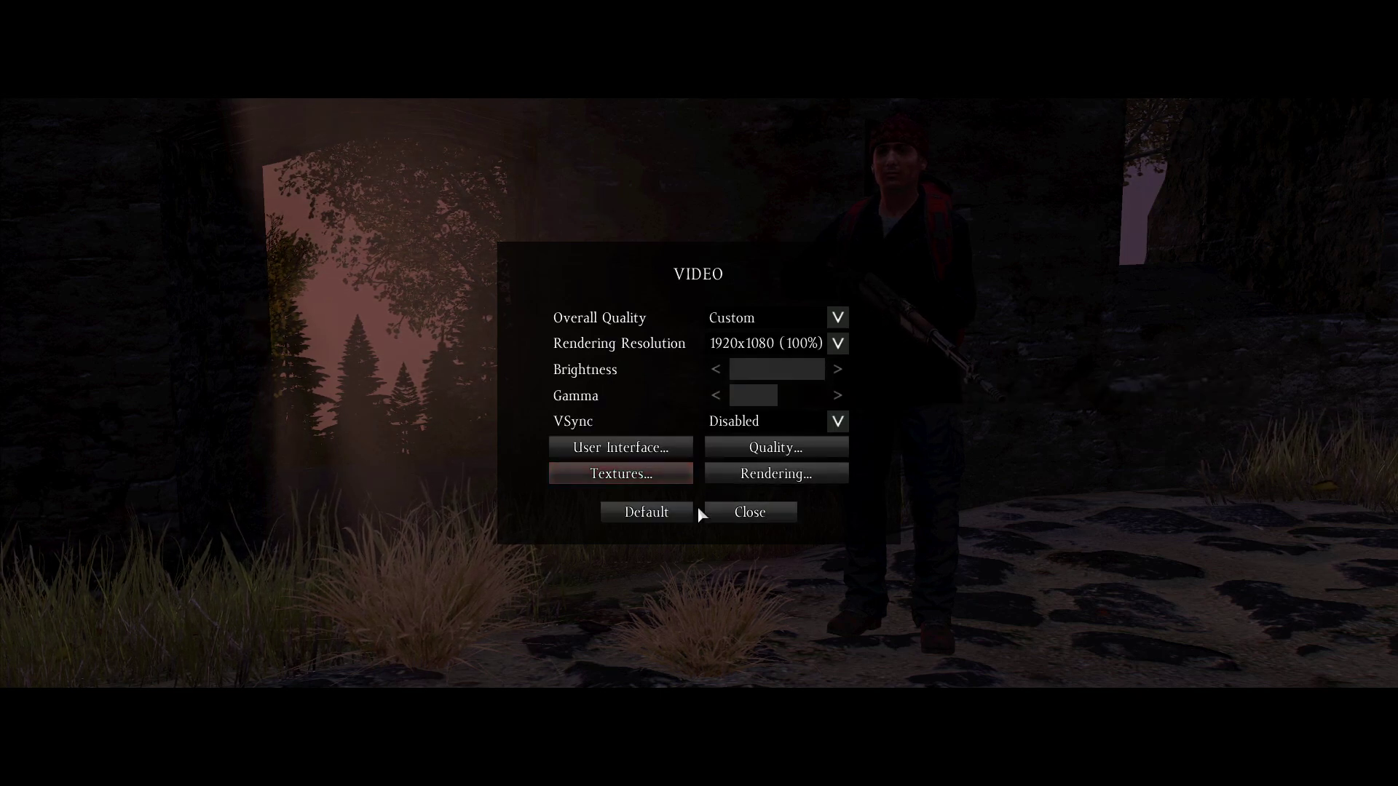
Open the quality settings, check the cloud detail options, and close the quality settings.
click(750, 447)
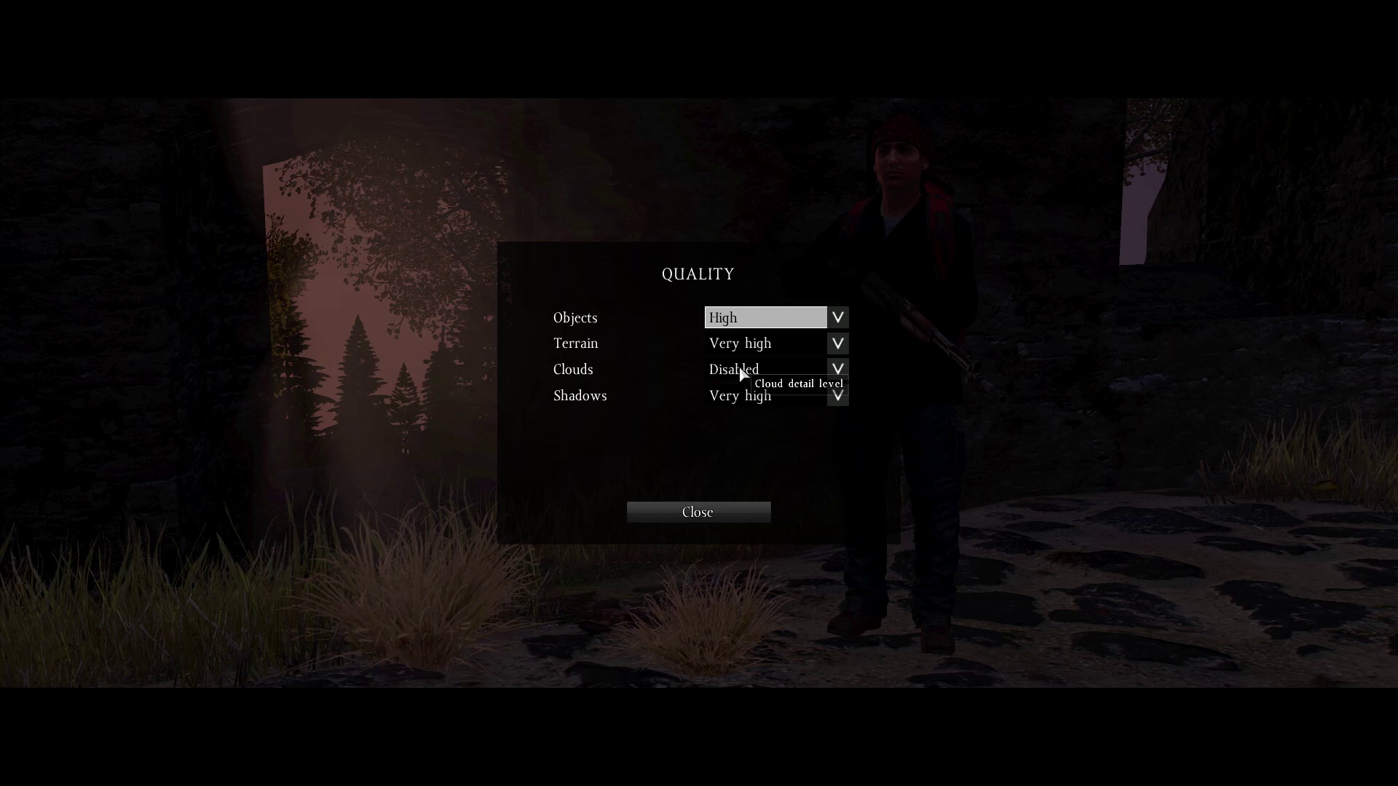
click(741, 374)
click(741, 374)
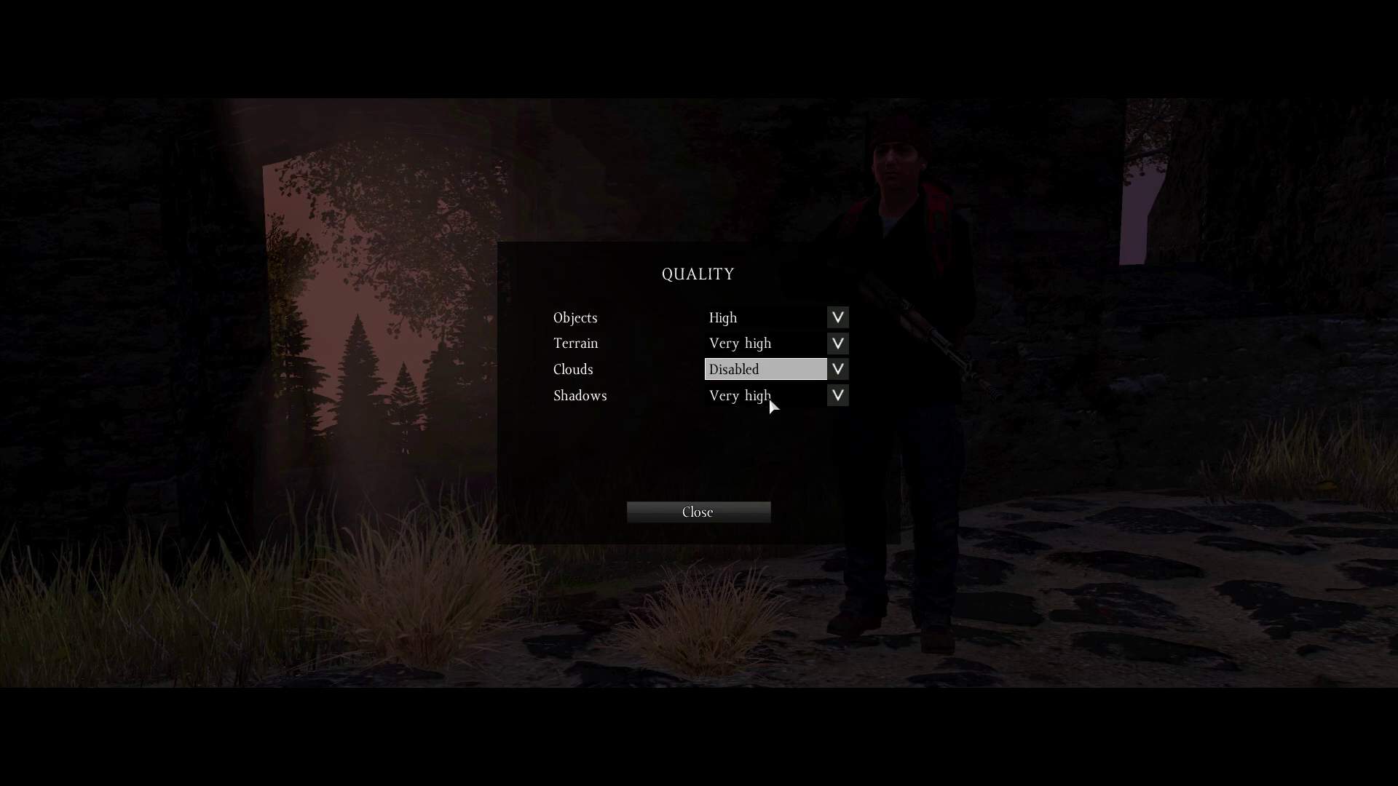
click(717, 512)
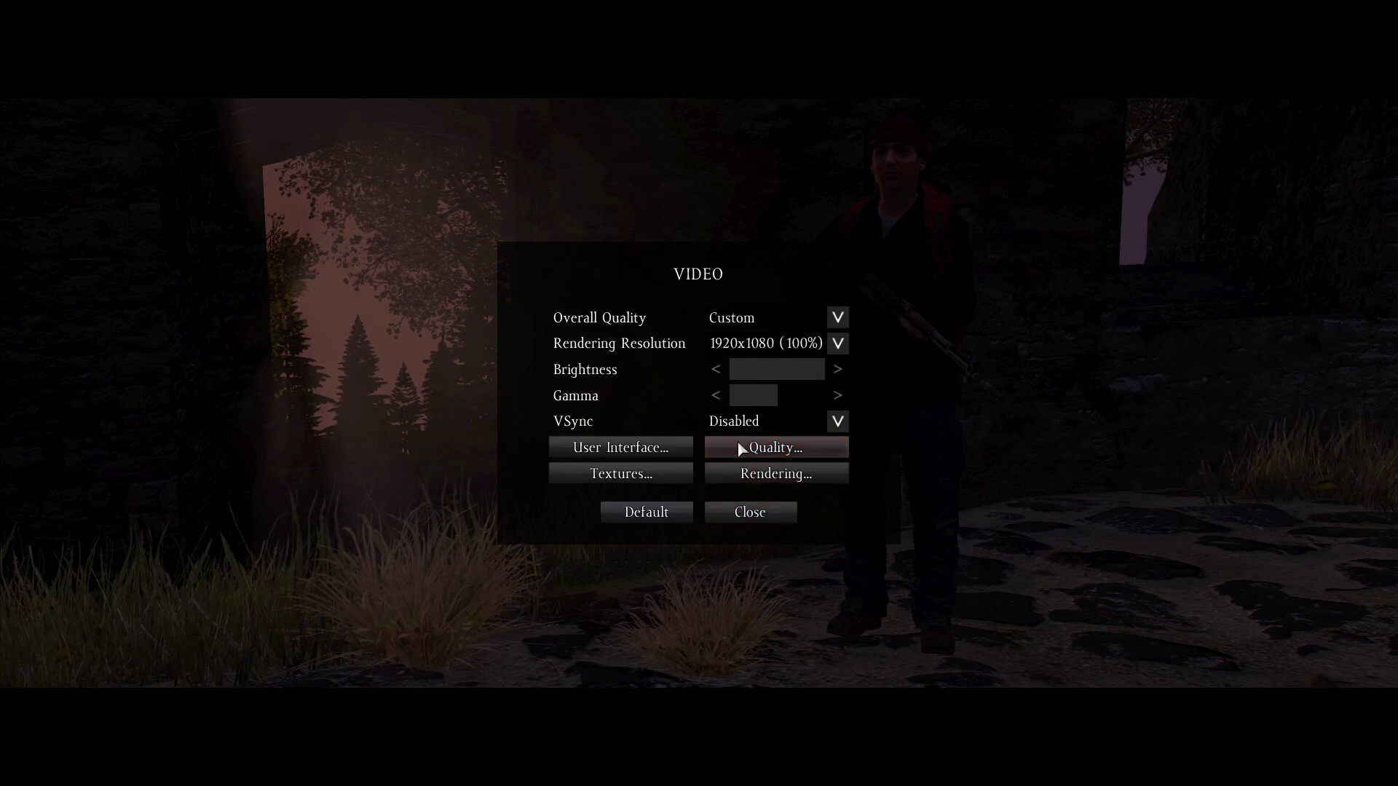
In the rendering settings, choose All trees + grass for alpha to coverage and FXAA Very high for edge smoothing.
click(753, 474)
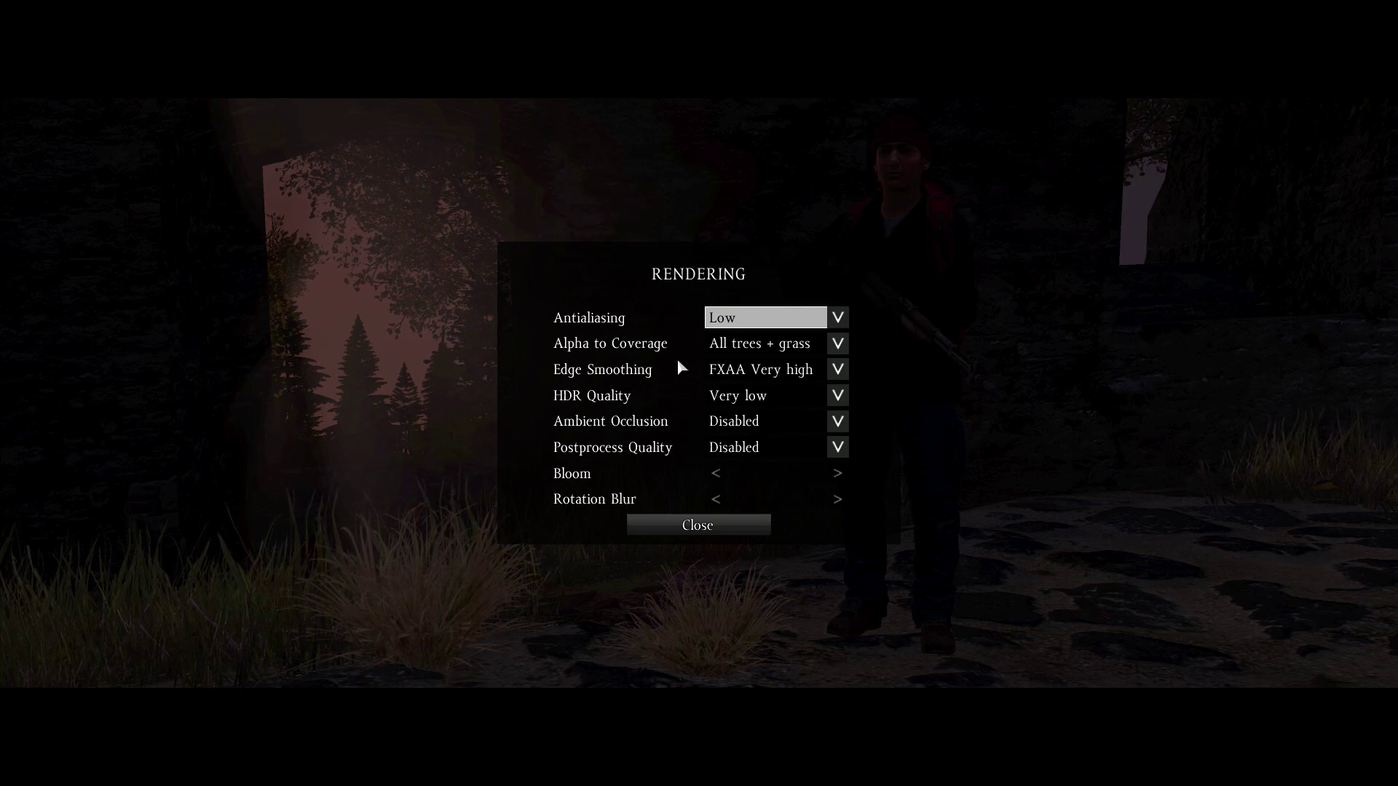
click(737, 348)
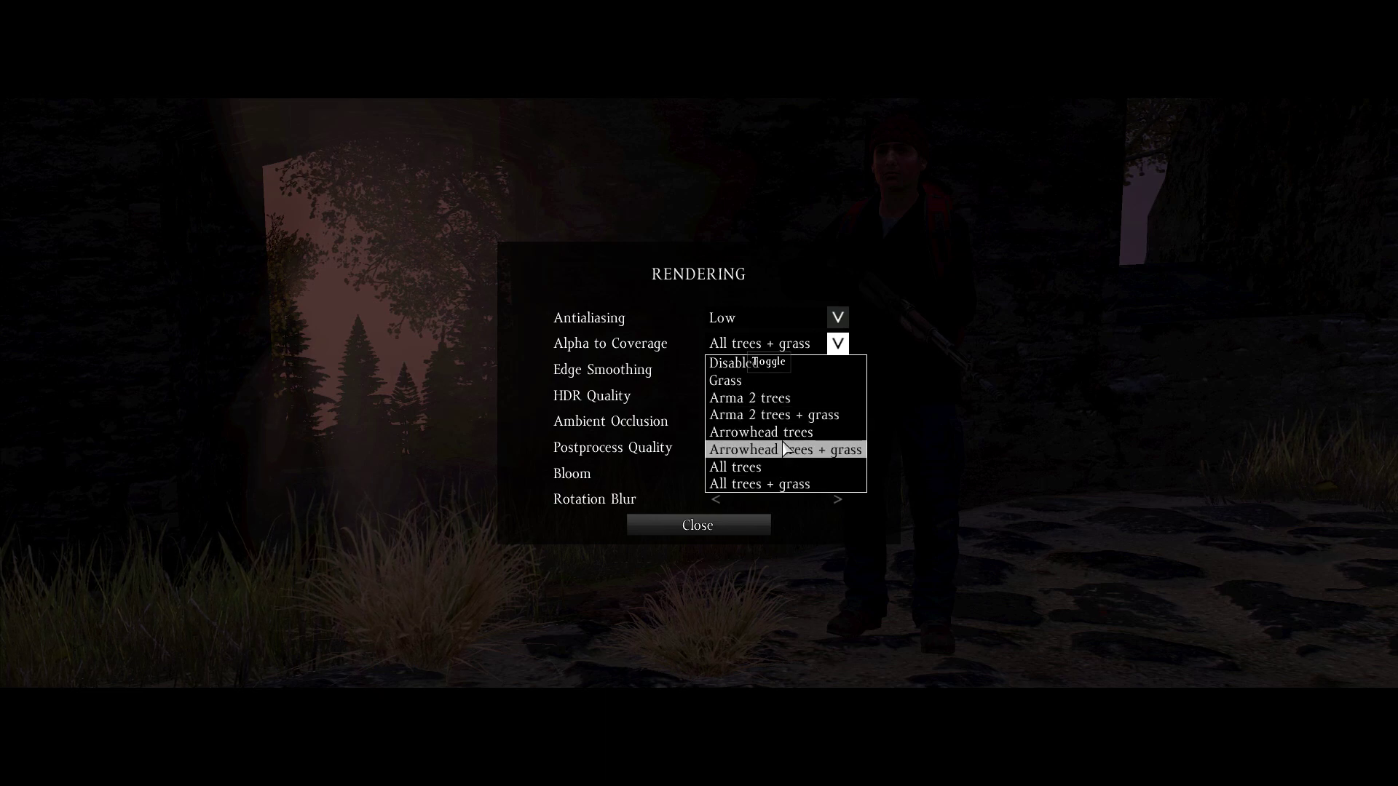
click(768, 484)
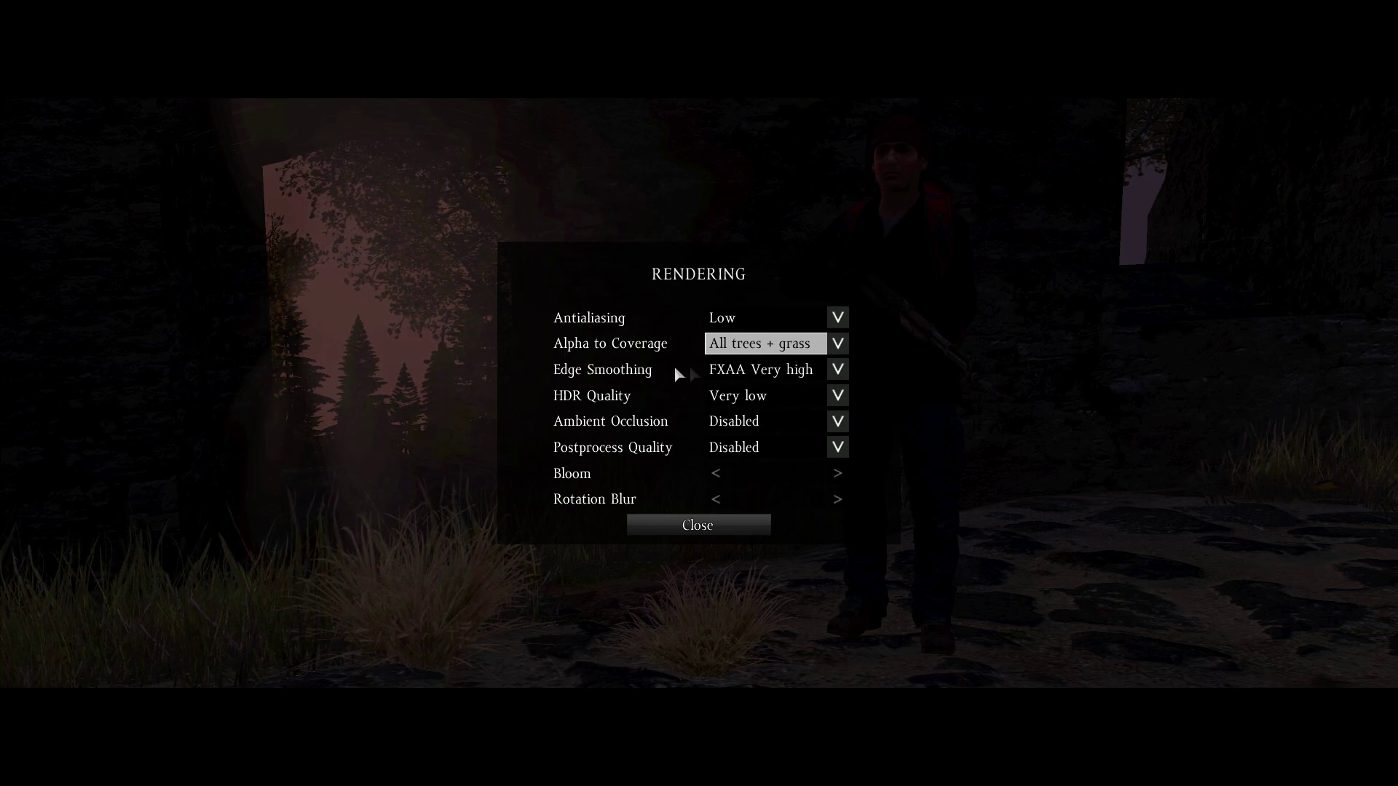
click(747, 372)
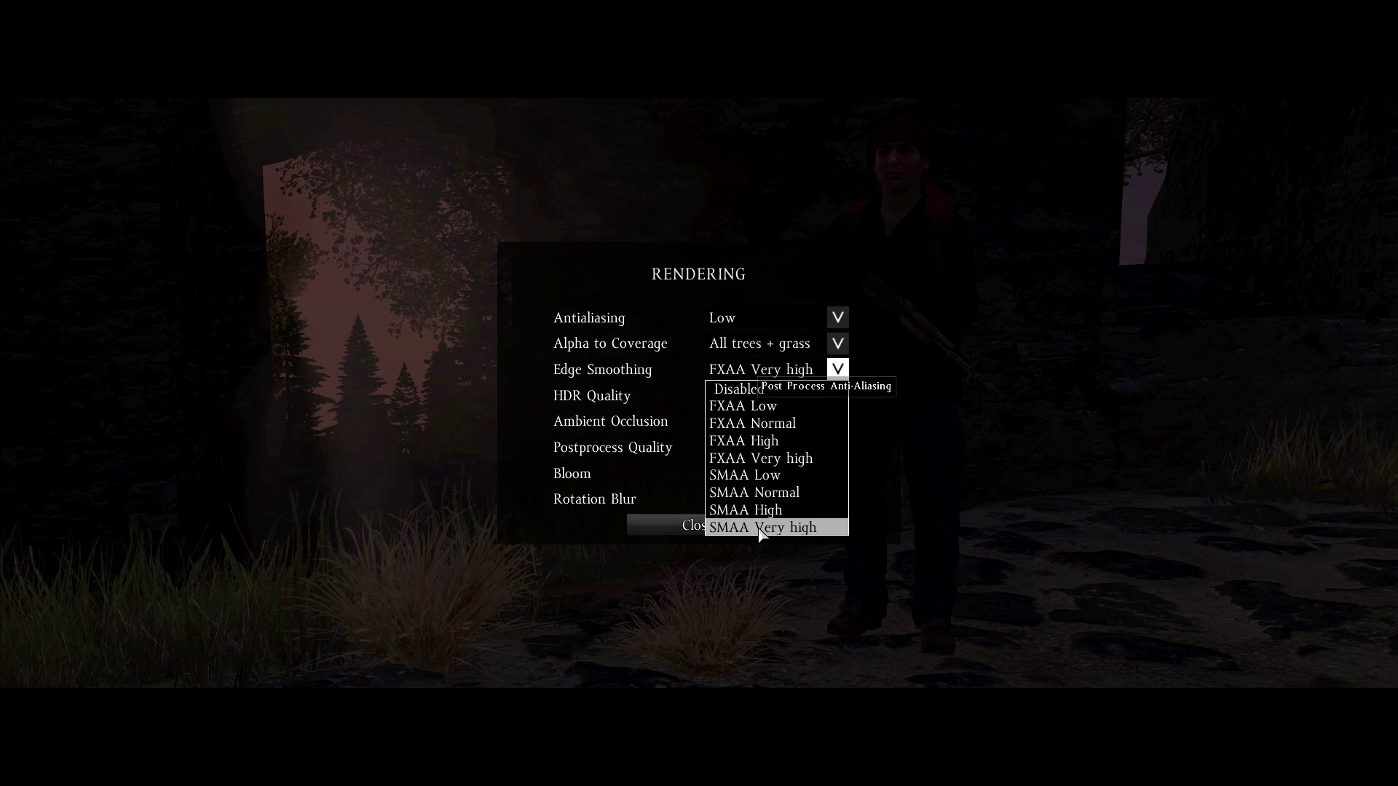
click(767, 460)
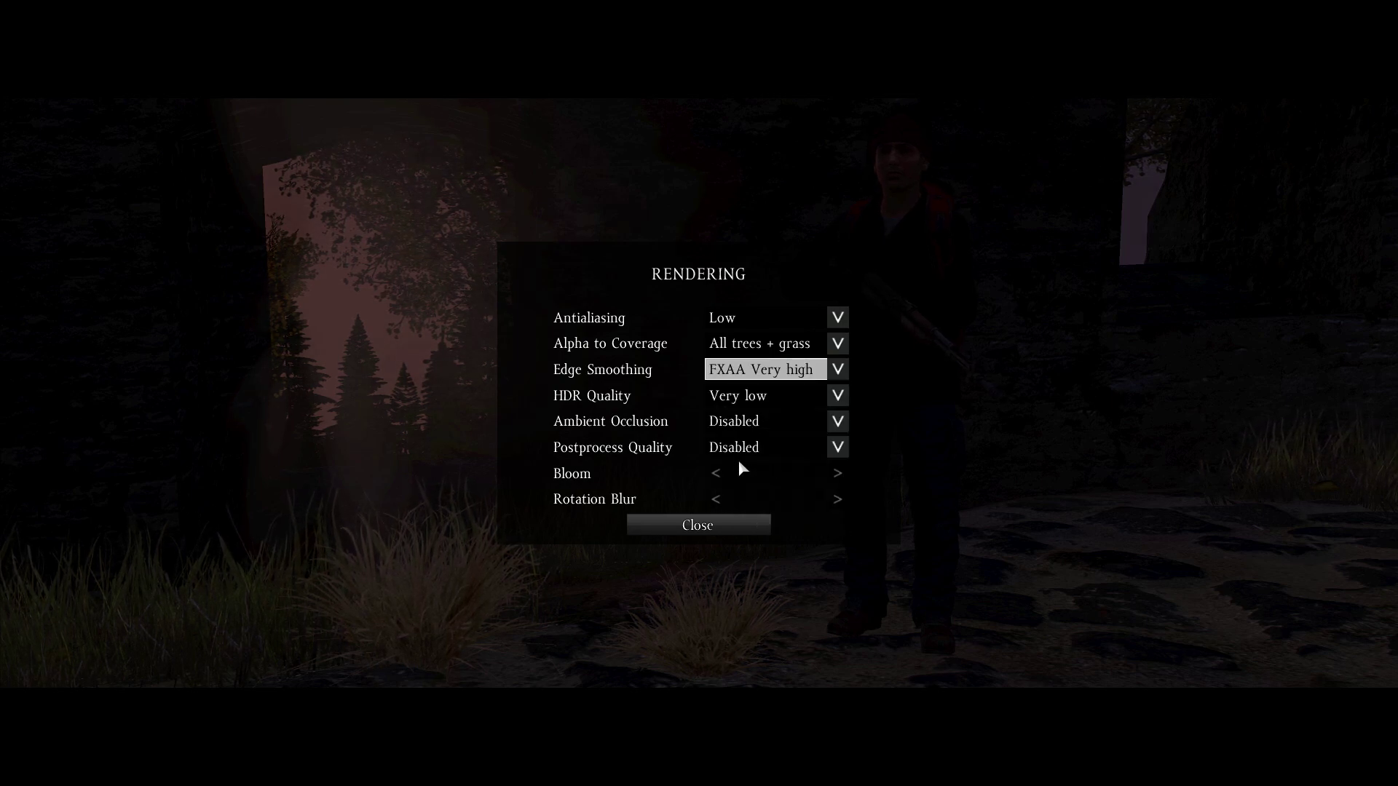
Review the HDR quality and ambient occlusion options, and close all of the game's configuration windows.
click(740, 393)
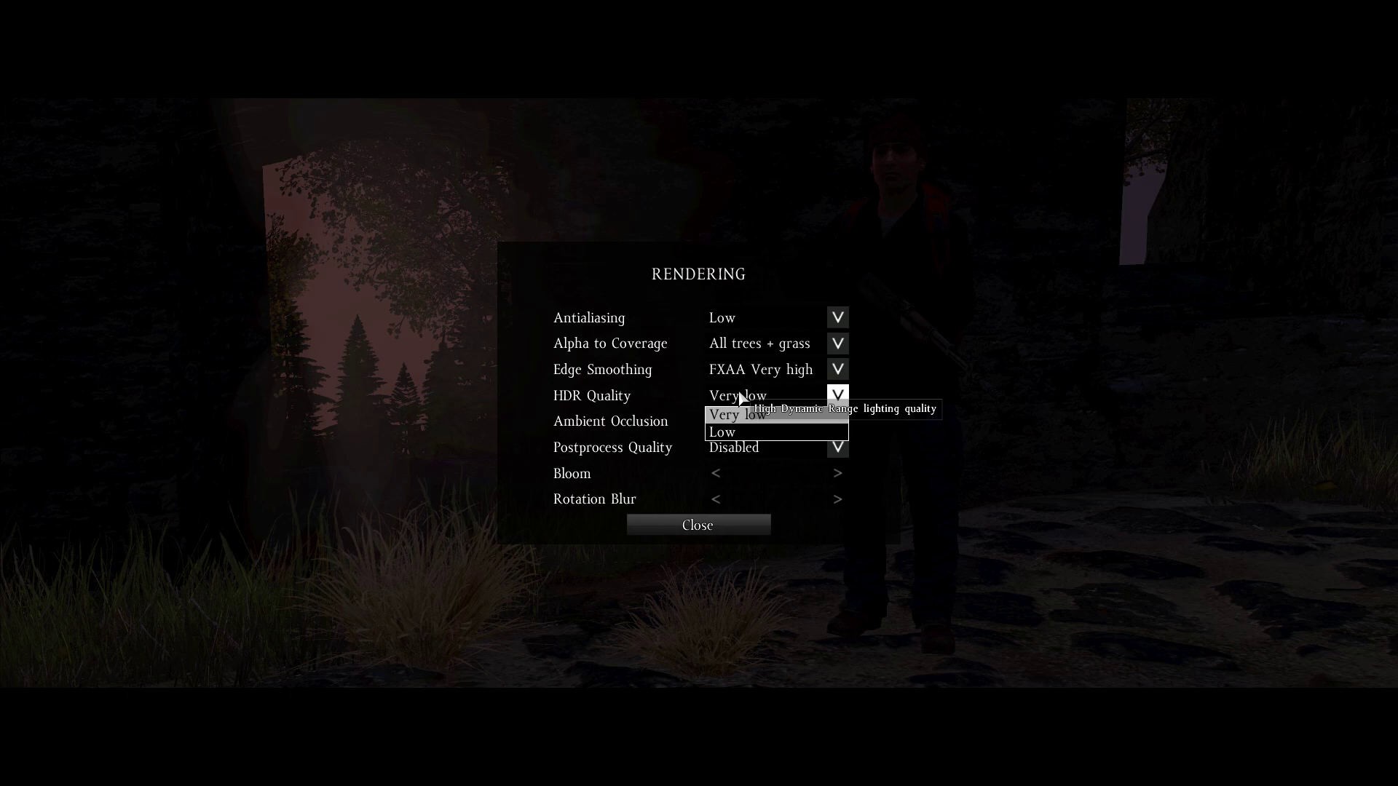
click(741, 400)
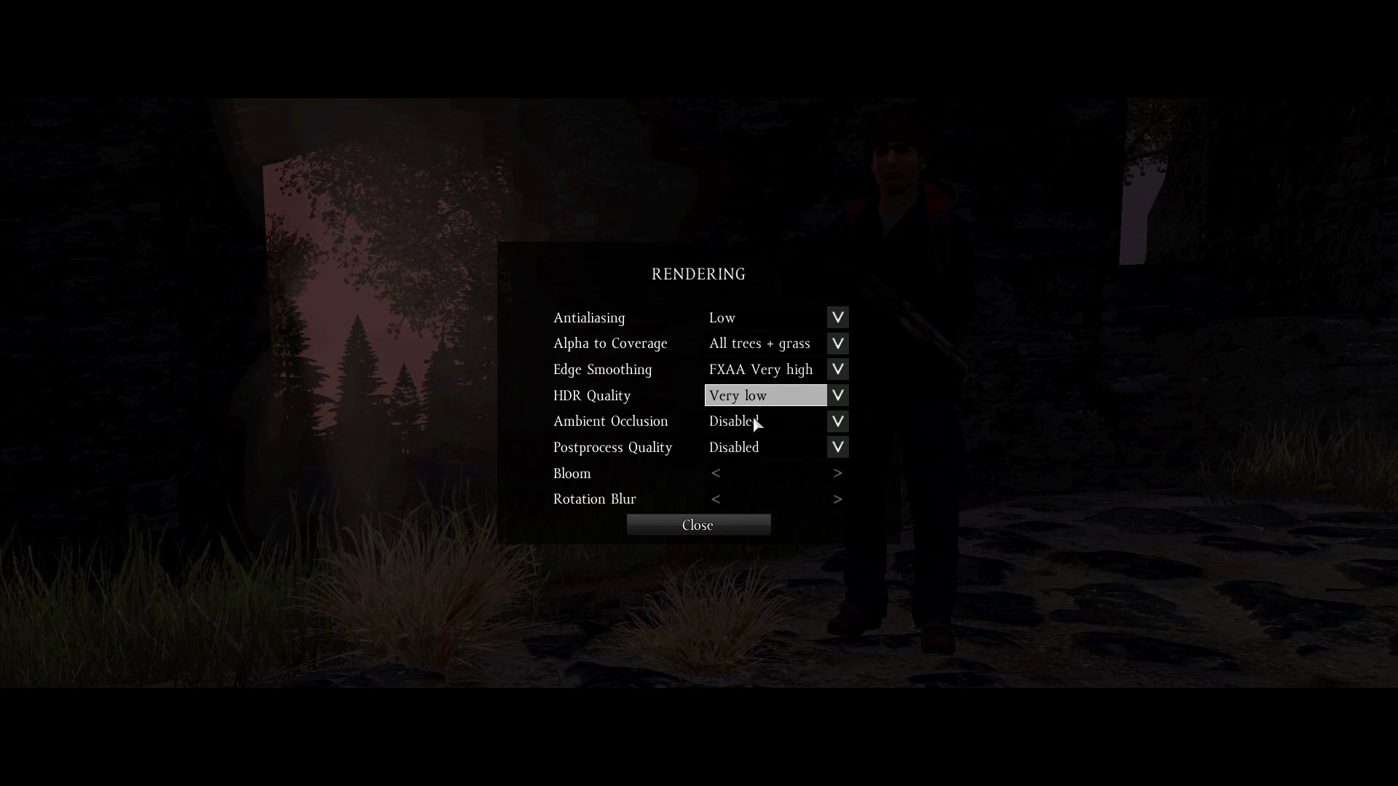
click(755, 422)
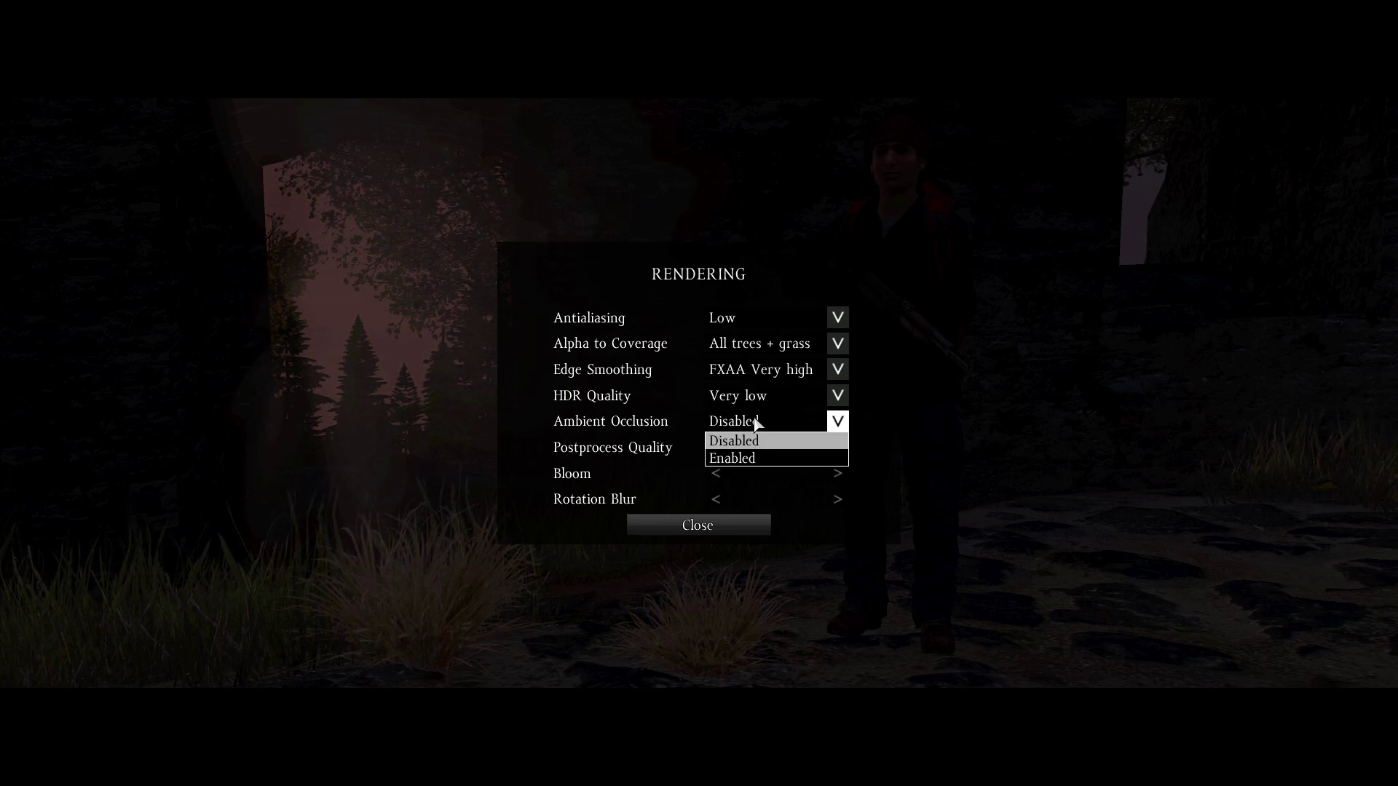
click(754, 423)
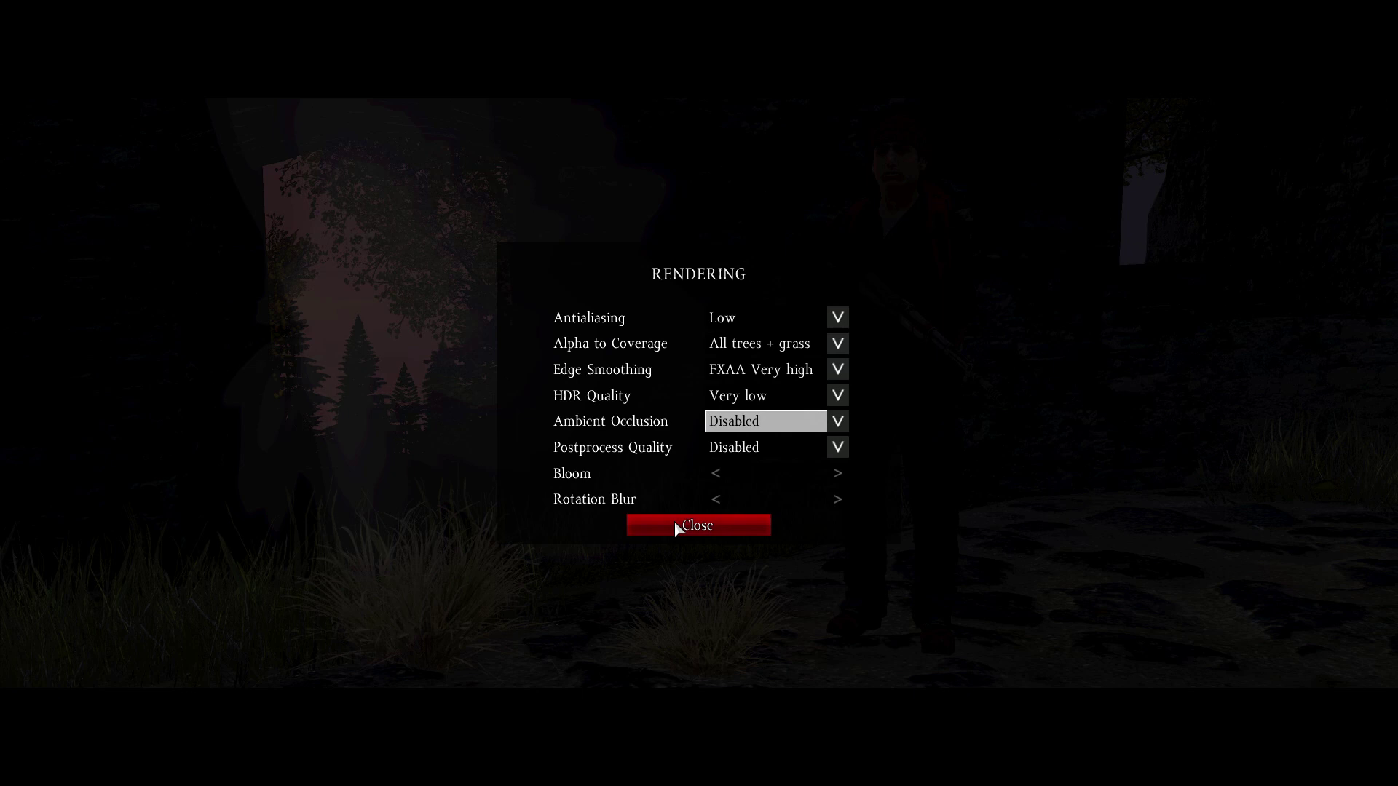
click(674, 521)
click(727, 513)
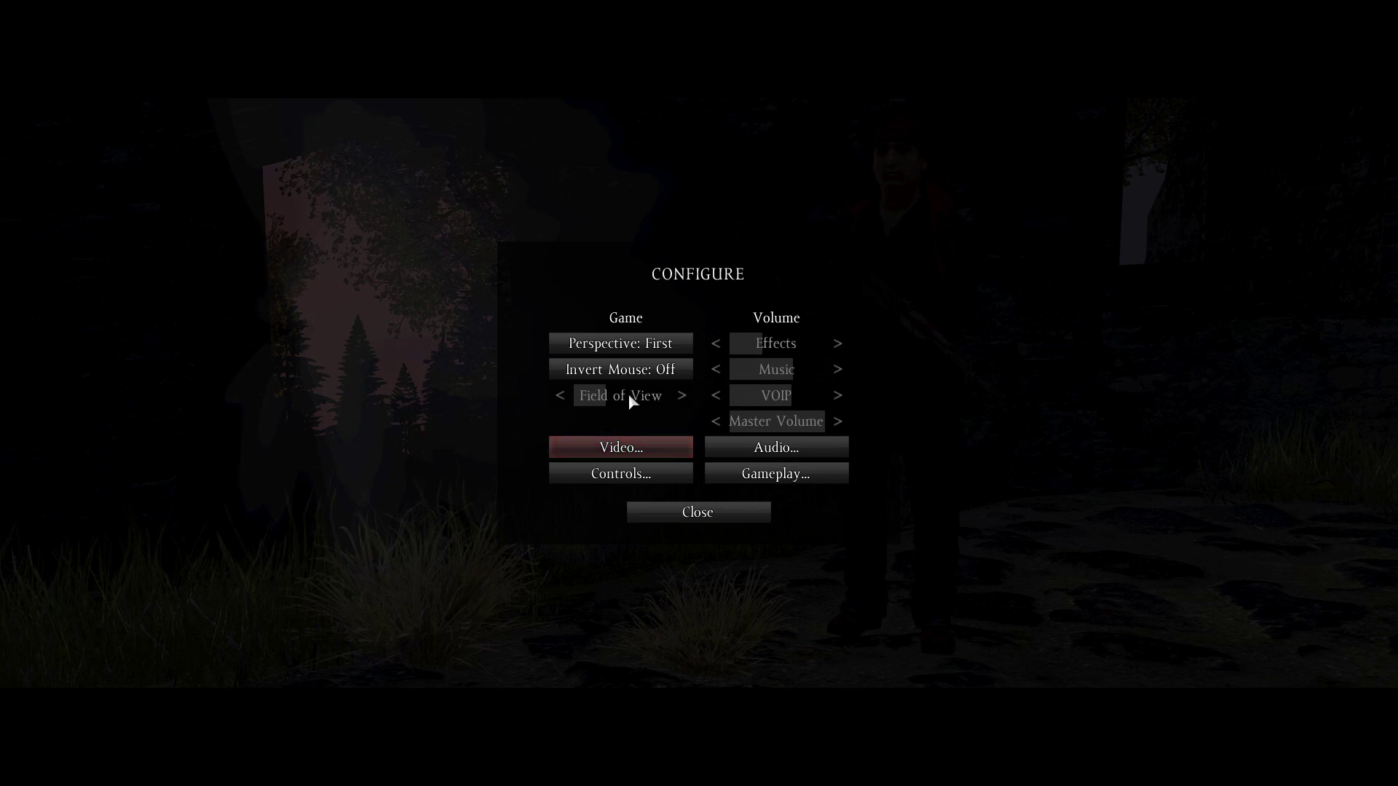
click(695, 510)
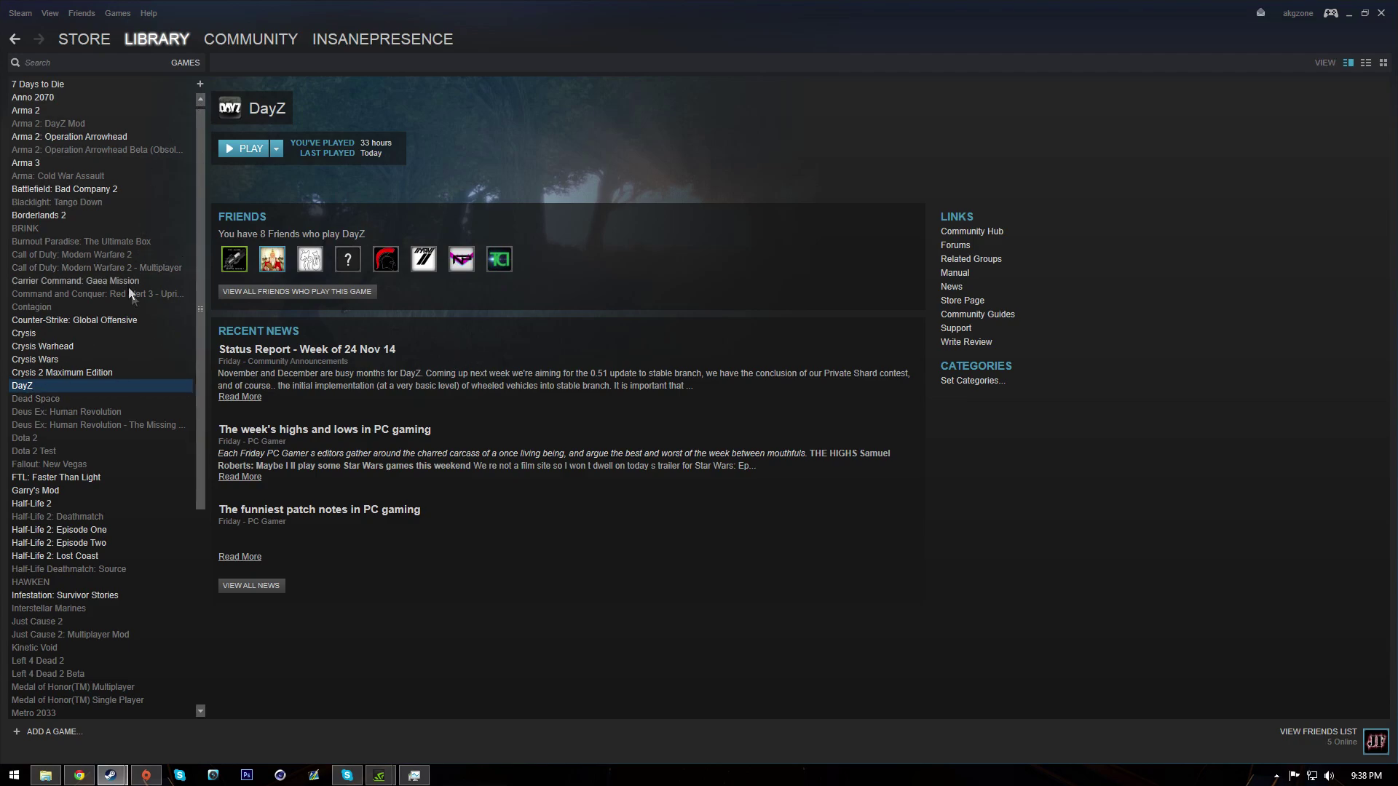
In the Steam library, open DayZ's launch options from its properties and move the dialog aside.
right_click(29, 386)
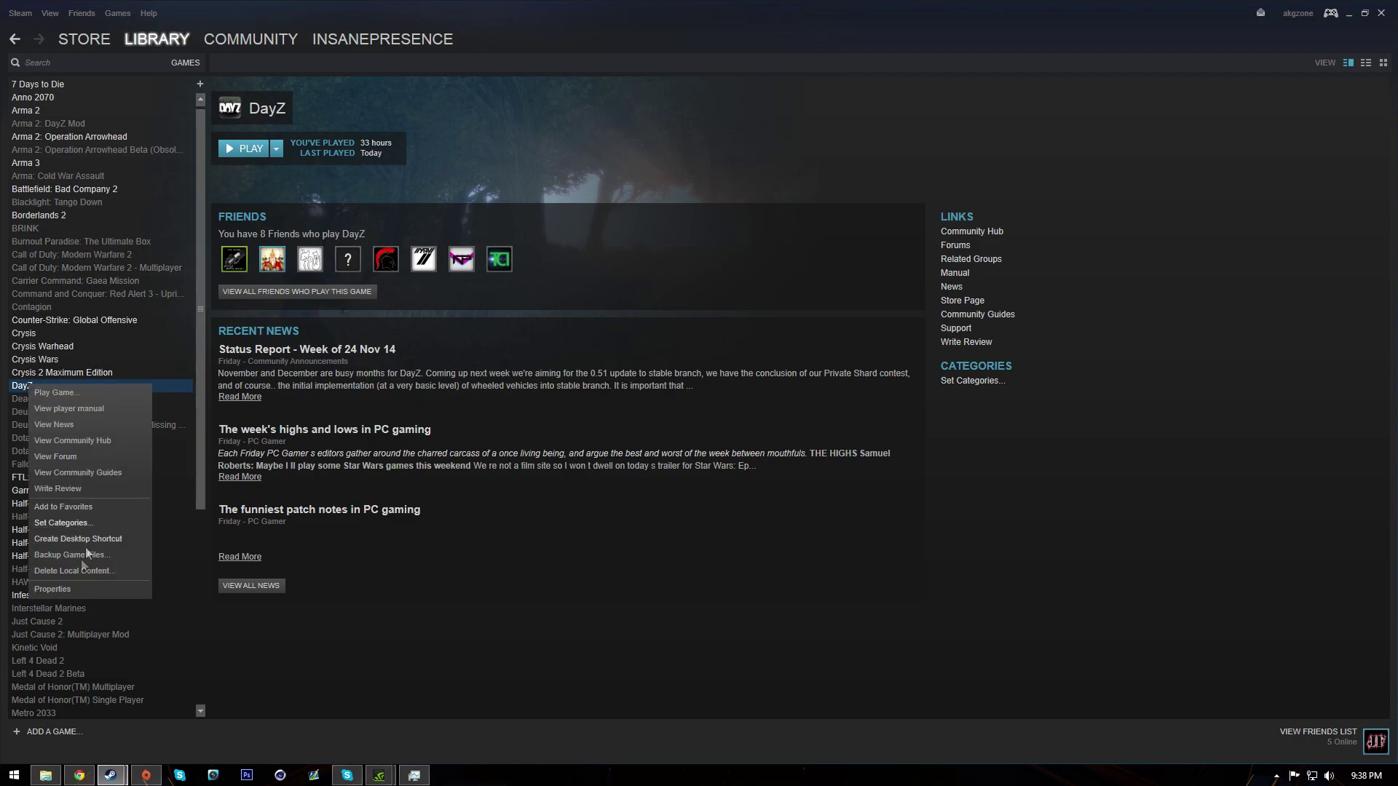
click(69, 590)
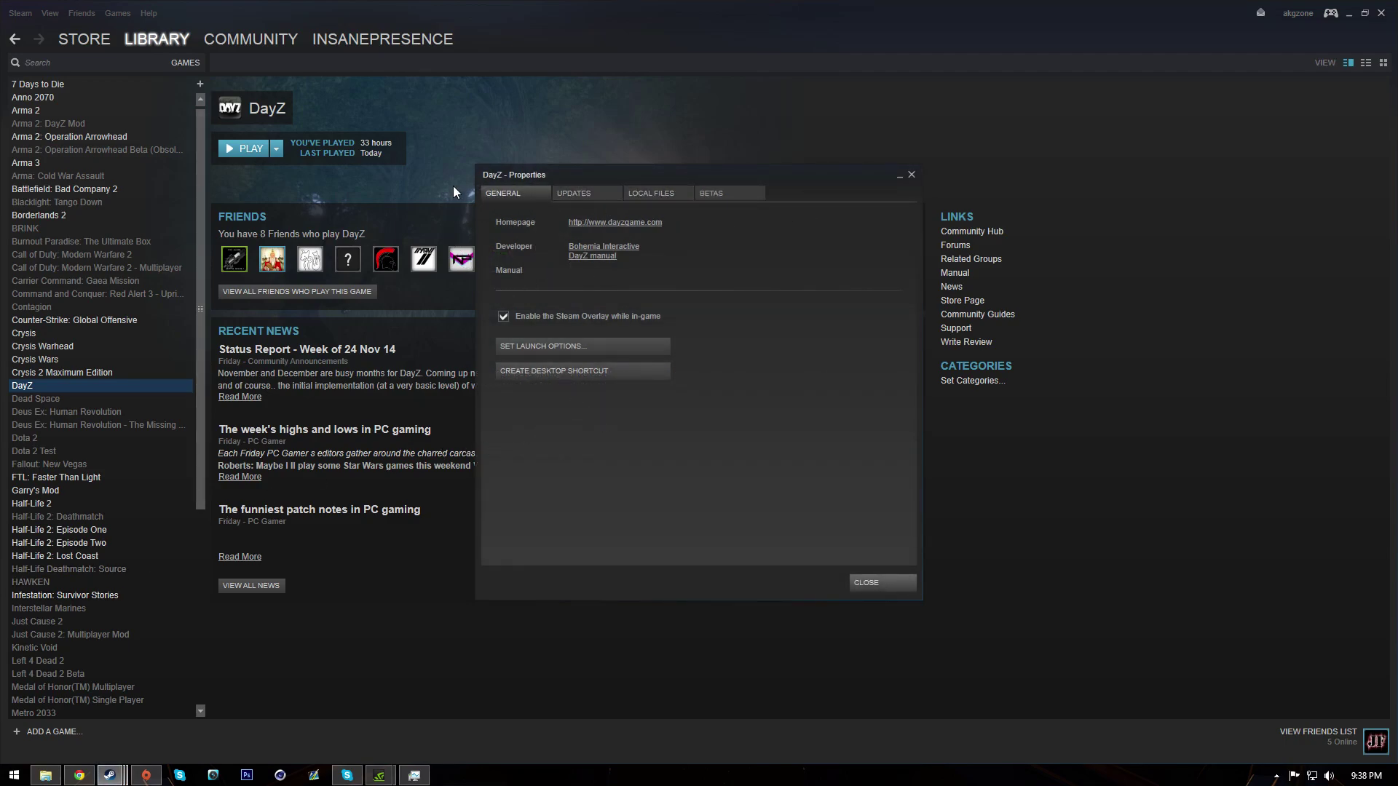
click(555, 347)
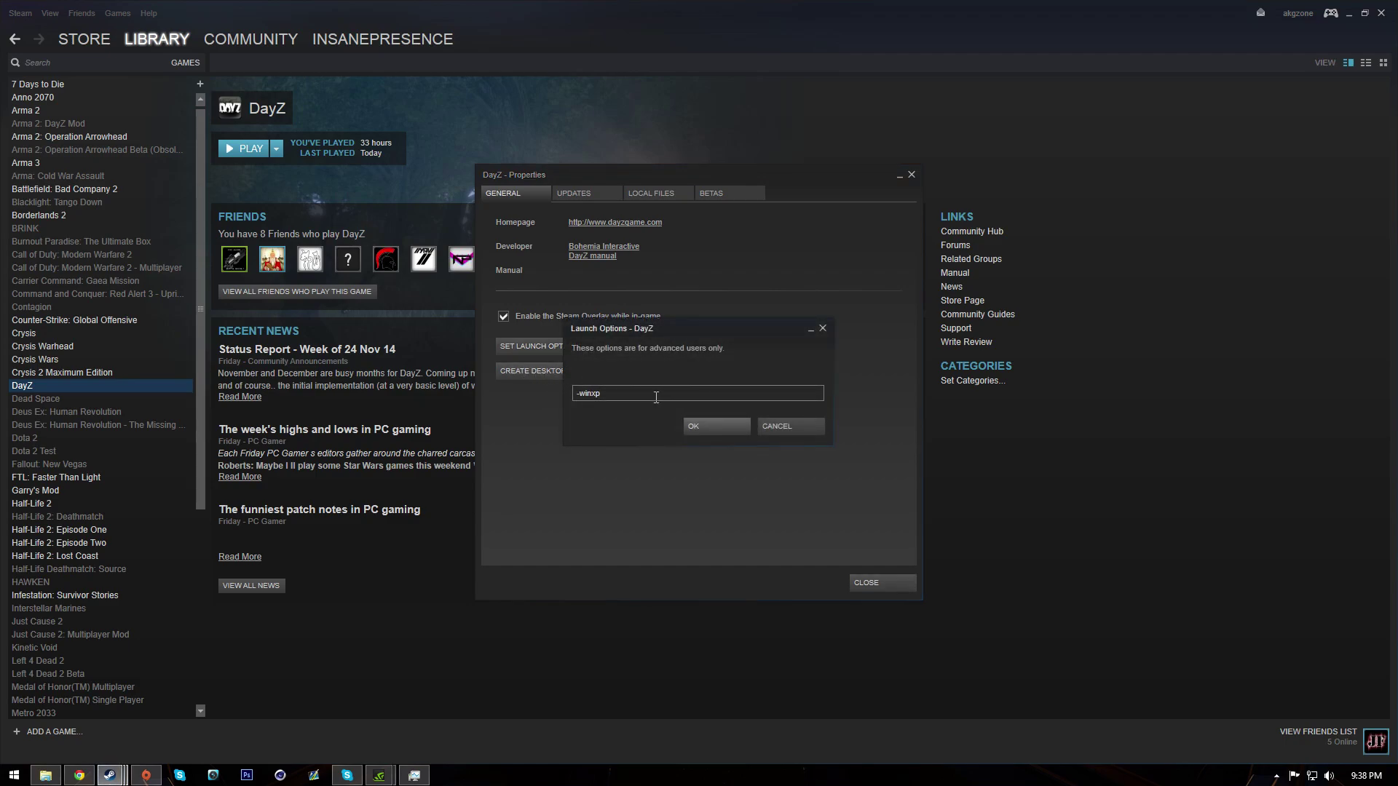
drag(629, 391, 511, 390)
click(632, 392)
drag(586, 345, 715, 345)
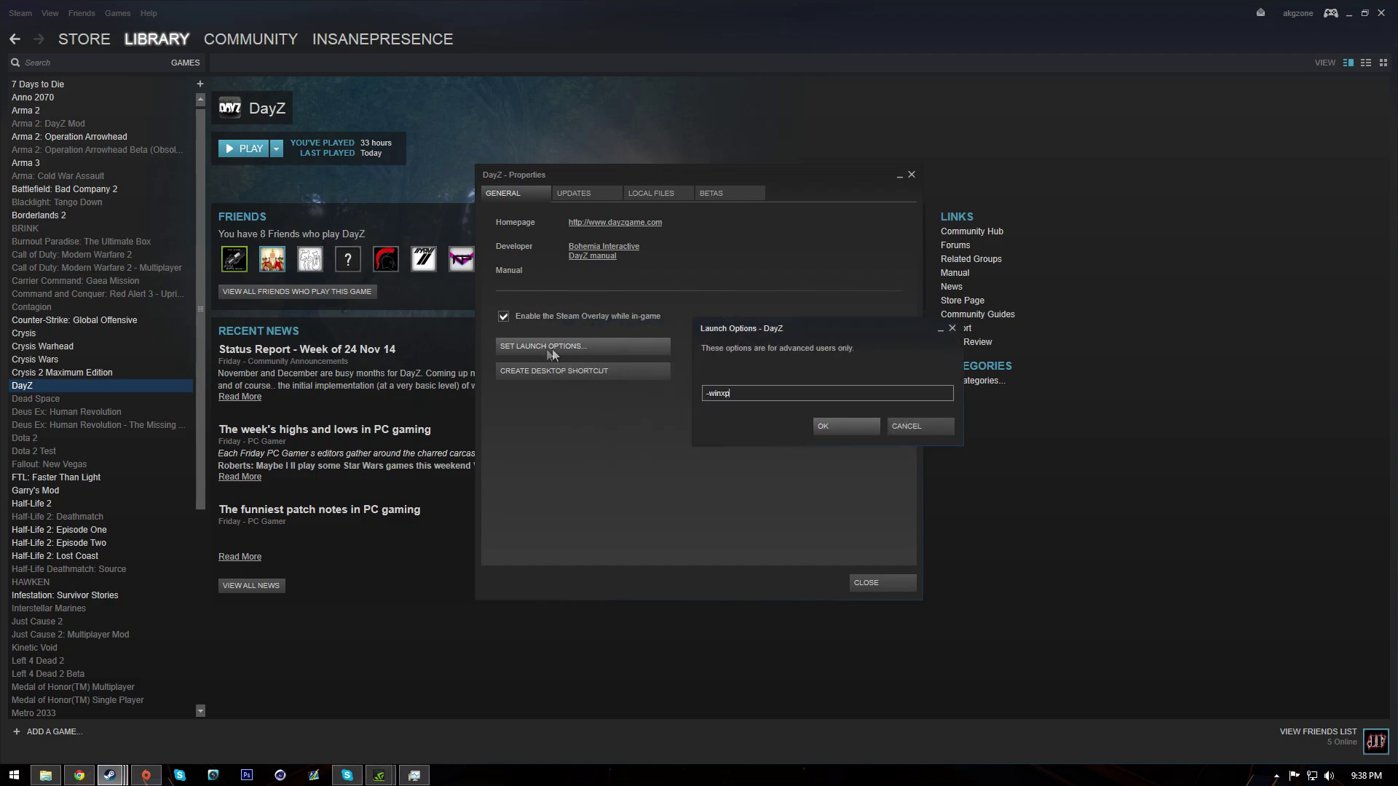
Check the -winxp entry in DayZ's launch options and confirm it.
drag(756, 394, 657, 393)
click(658, 393)
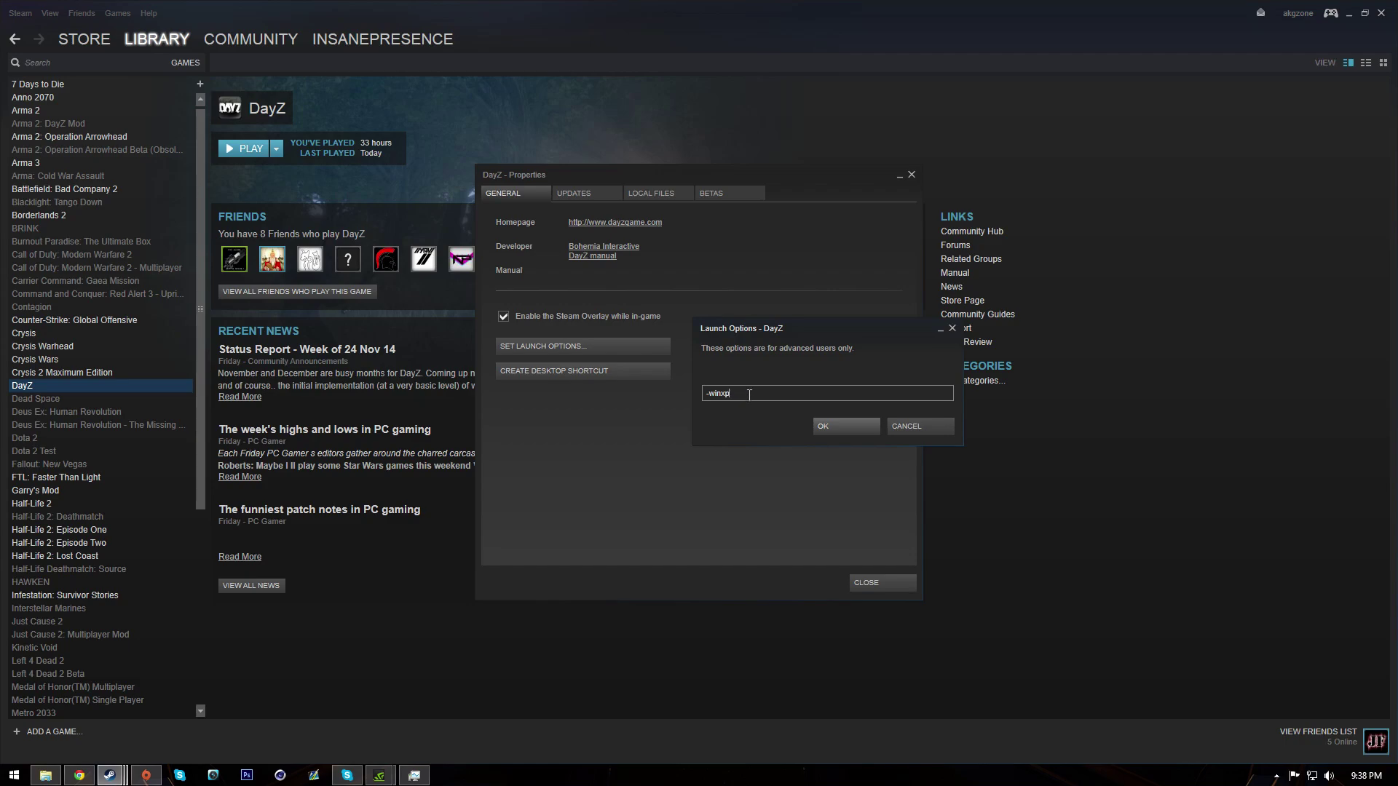
key(ctrl+a)
click(764, 388)
double_click(725, 393)
click(725, 394)
double_click(724, 393)
click(725, 393)
double_click(737, 394)
click(743, 393)
double_click(750, 394)
click(760, 393)
click(823, 426)
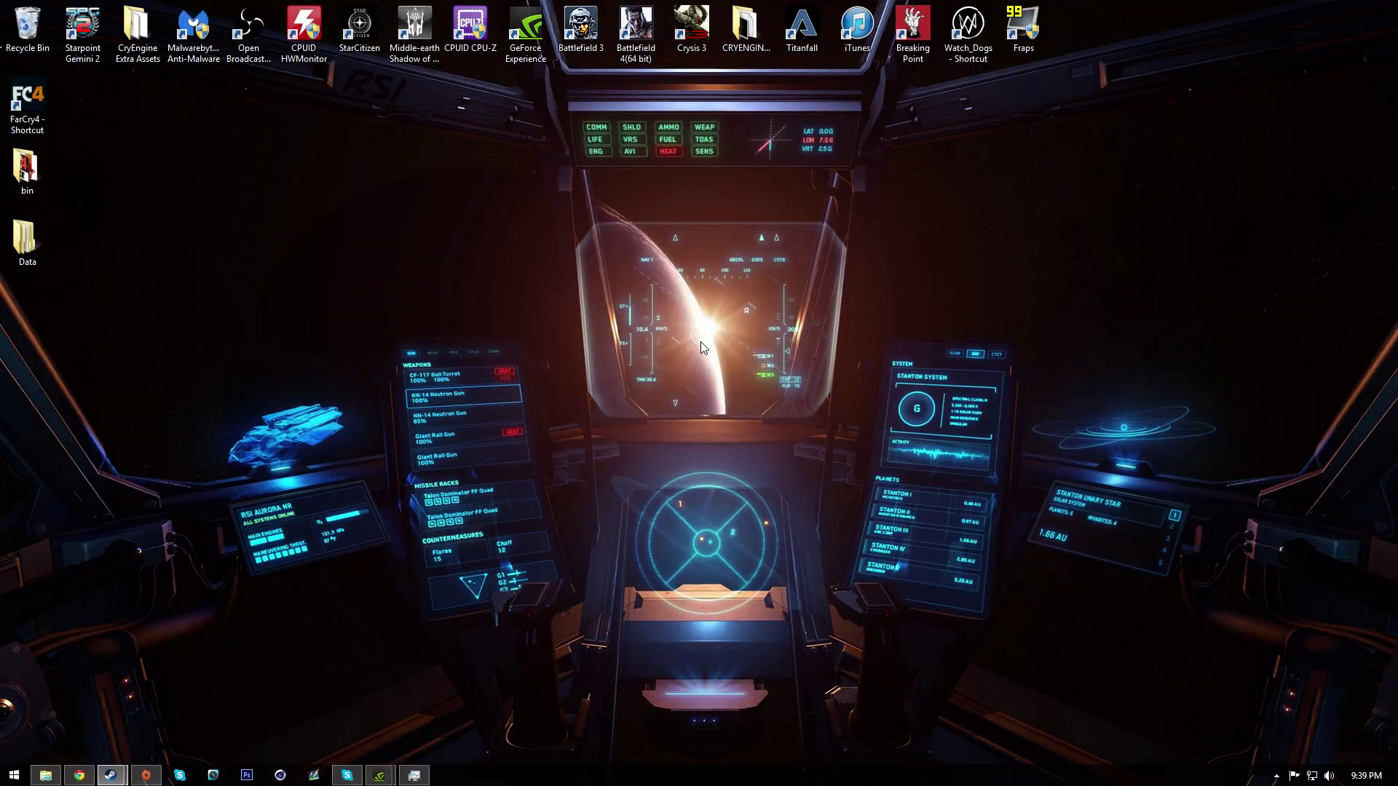